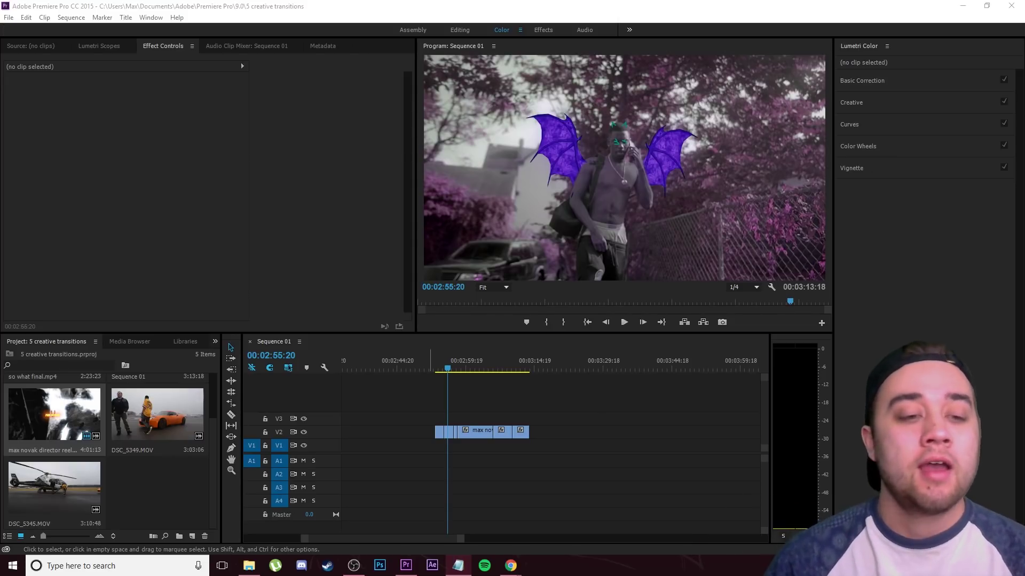
Step: Play back and scrub through the finished transitions in Sequence 01
click(591, 411)
key(space)
scroll(446, 408, up, 1)
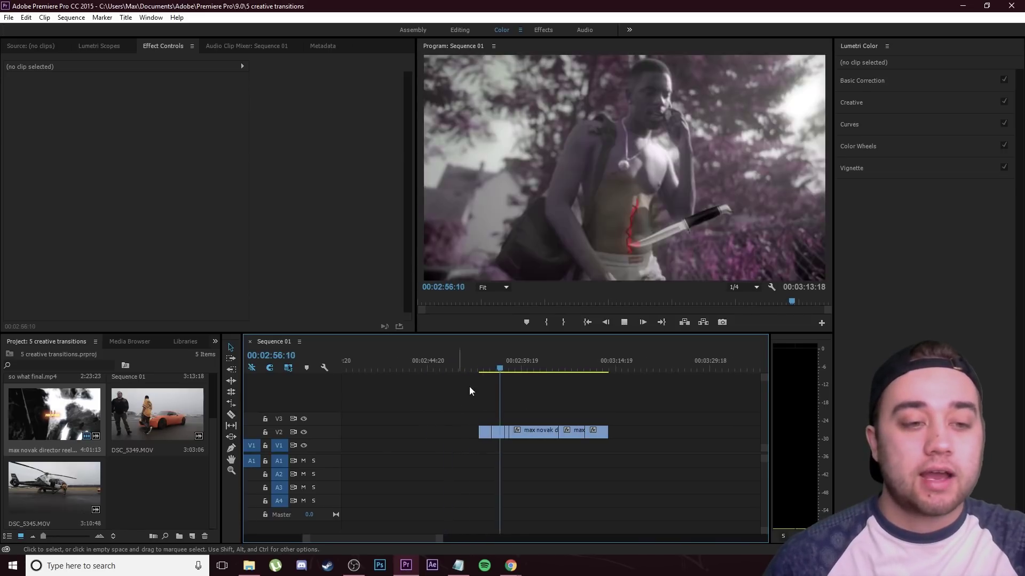
drag(508, 367, 576, 406)
Step: Park the playhead at the clip start and bring the Media Monopoly Community Facebook page forward
key(Up)
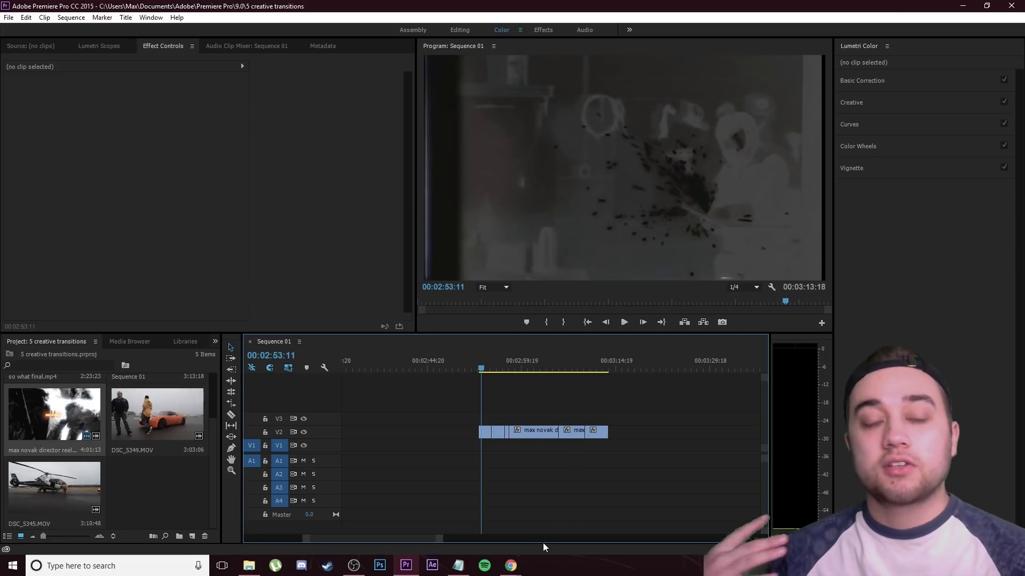
mouse_move(510, 565)
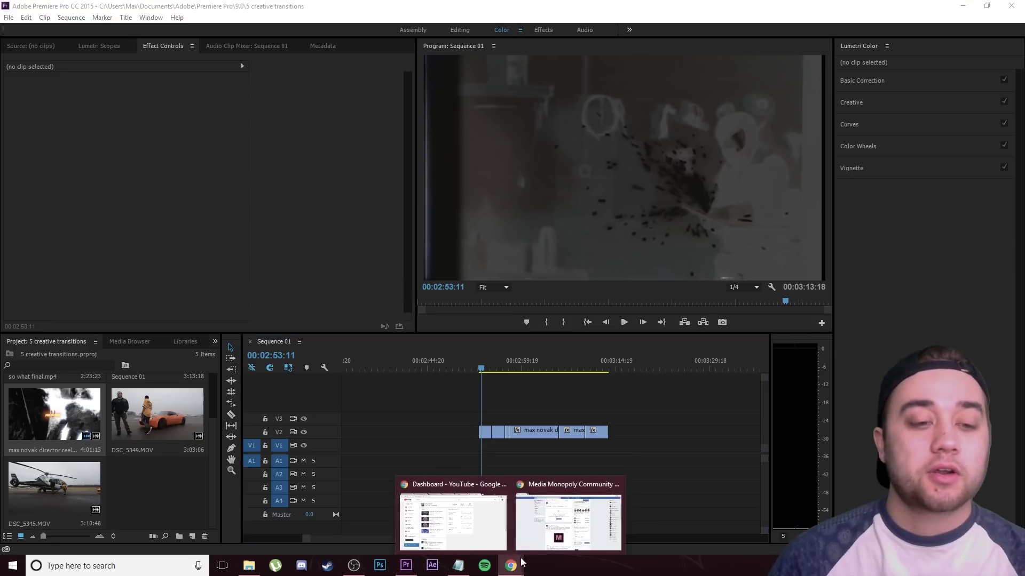
click(533, 520)
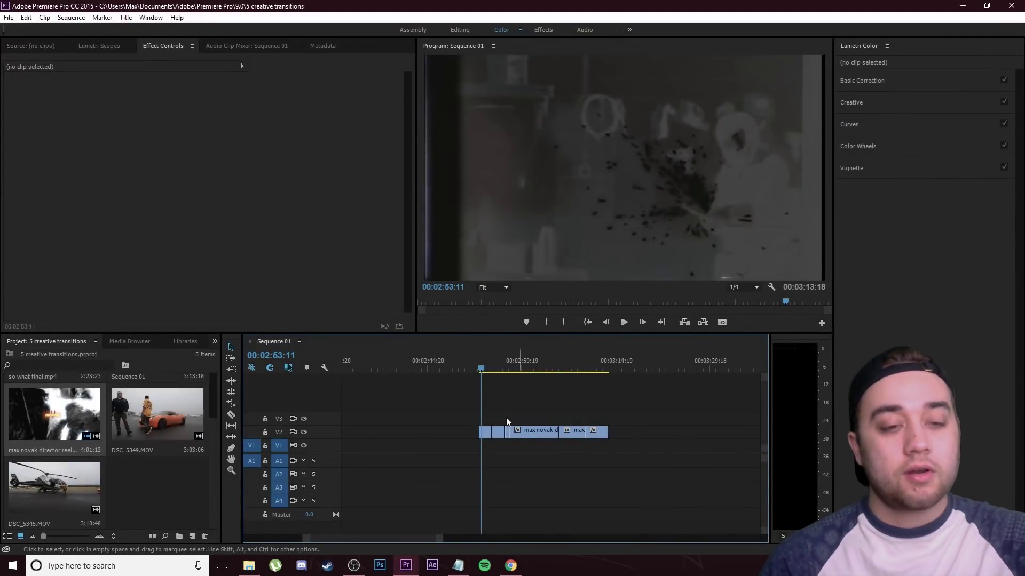
Step: Save the project and split the middle V2 clip at 00:02:57:18
scroll(465, 425, up, 3)
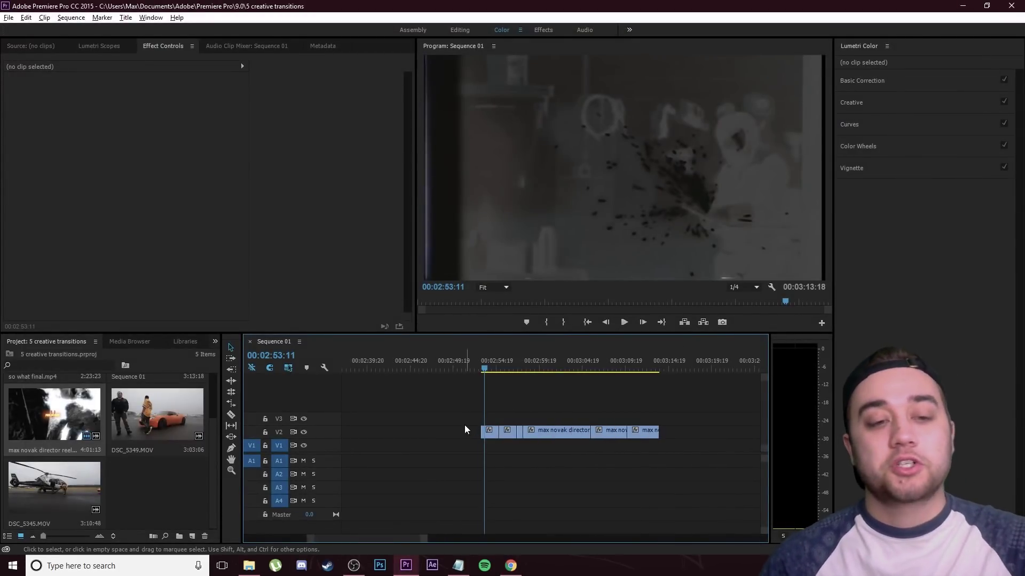
key(ctrl+s)
drag(491, 356, 548, 374)
scroll(542, 377, up, 3)
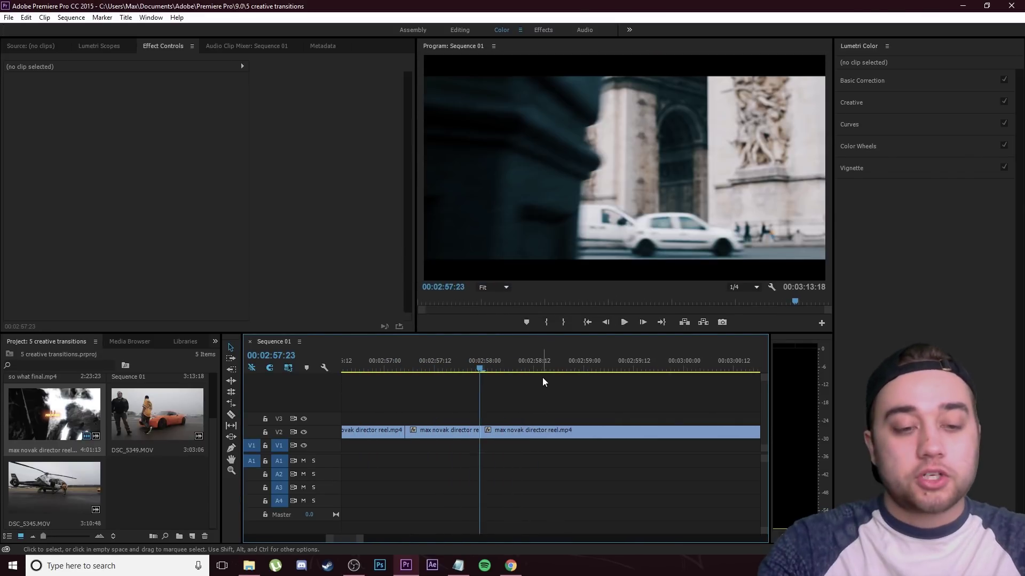
key(shift+Left)
key(shift+Left)
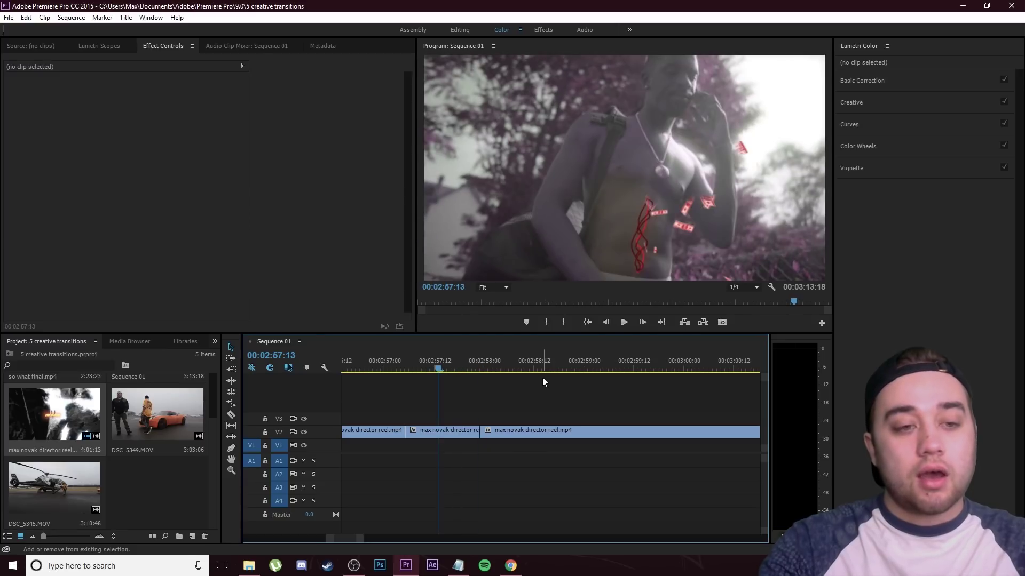
key(shift+Right)
click(464, 431)
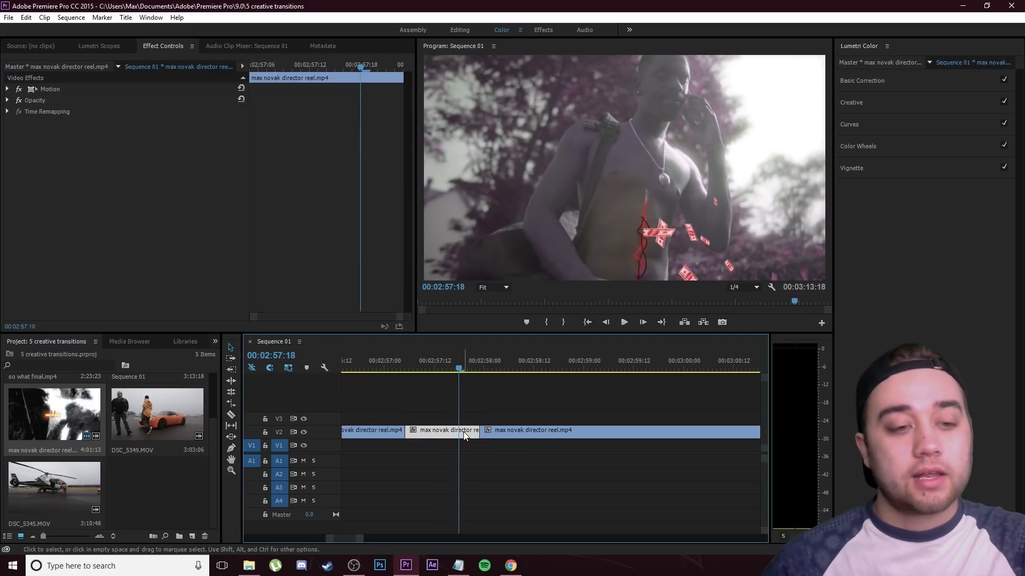
key(ctrl+k)
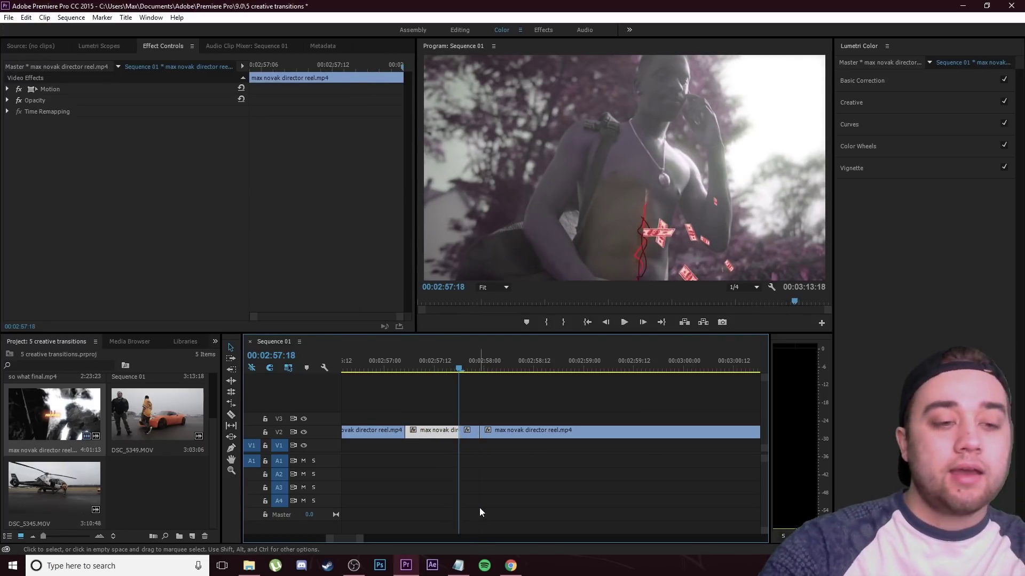
Step: Split the following long V2 clip at 00:02:58:04
key(shift)
key(shift+Right)
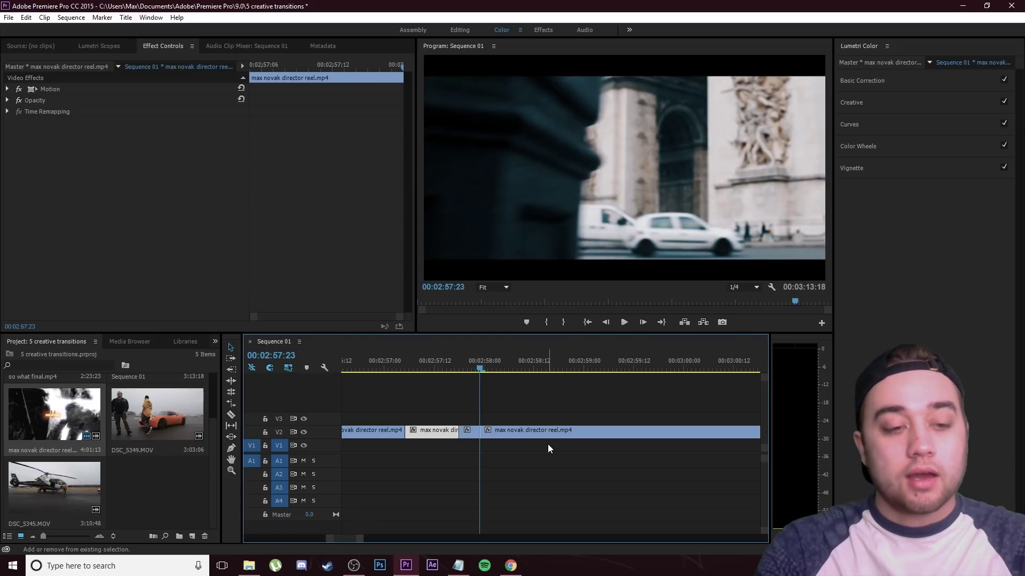
key(shift+Right)
click(522, 430)
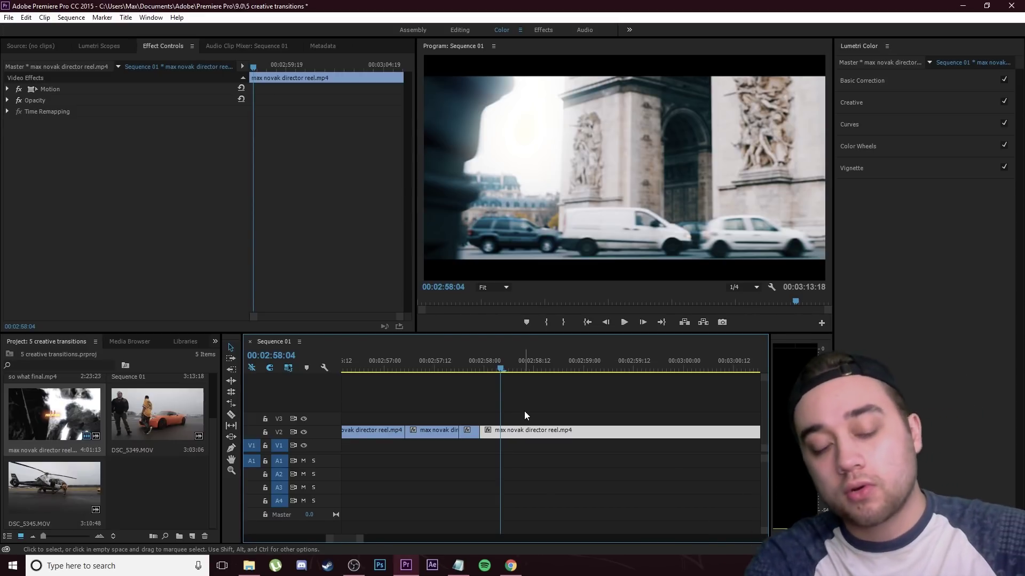
key(ctrl+k)
Step: Zoom in on the cut and park the playhead near 00:02:57:21 with nothing selected
key(equal)
key(equal)
click(498, 405)
click(415, 369)
drag(415, 368, 435, 376)
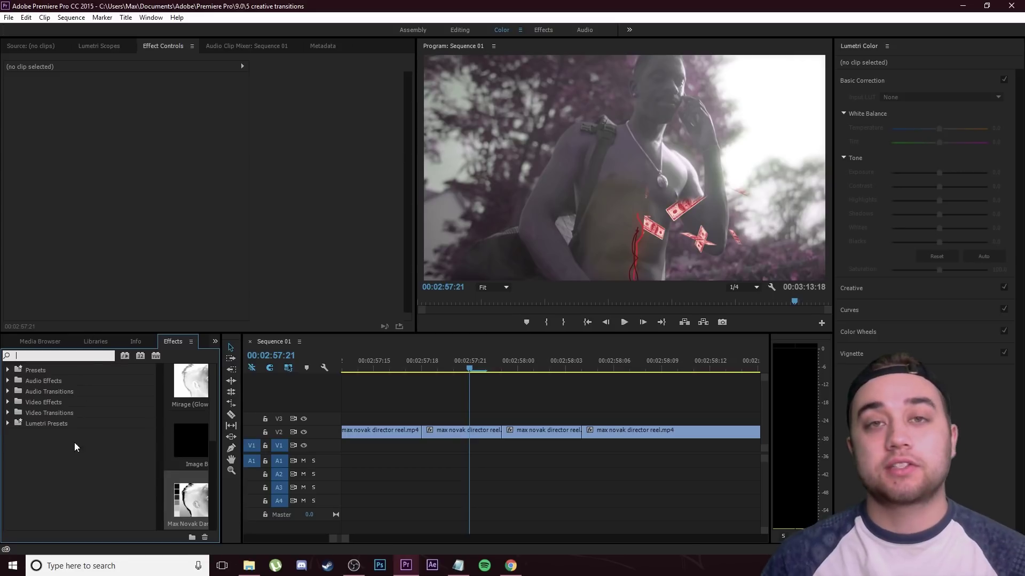
Step: Search effects for 'invert' and apply Max Novak Darkness Invert (Alpha) to the second V2 clip
text(j)
key(BackSpace)
text(invert)
click(97, 423)
click(98, 423)
drag(342, 392, 469, 429)
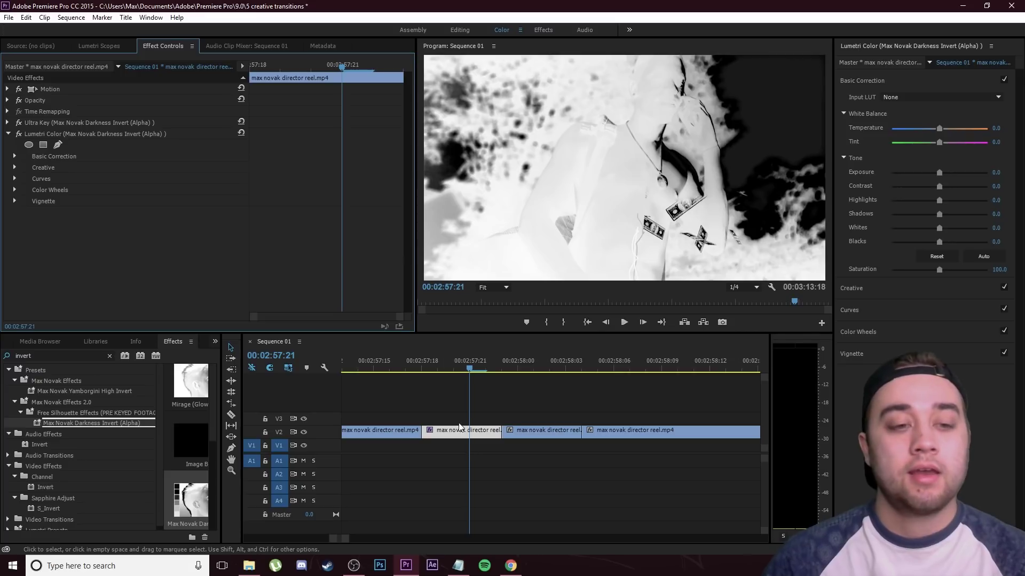
Step: Lower the clip's exposure to -2.6, then remove the preset's attributes from it
drag(939, 175, 915, 177)
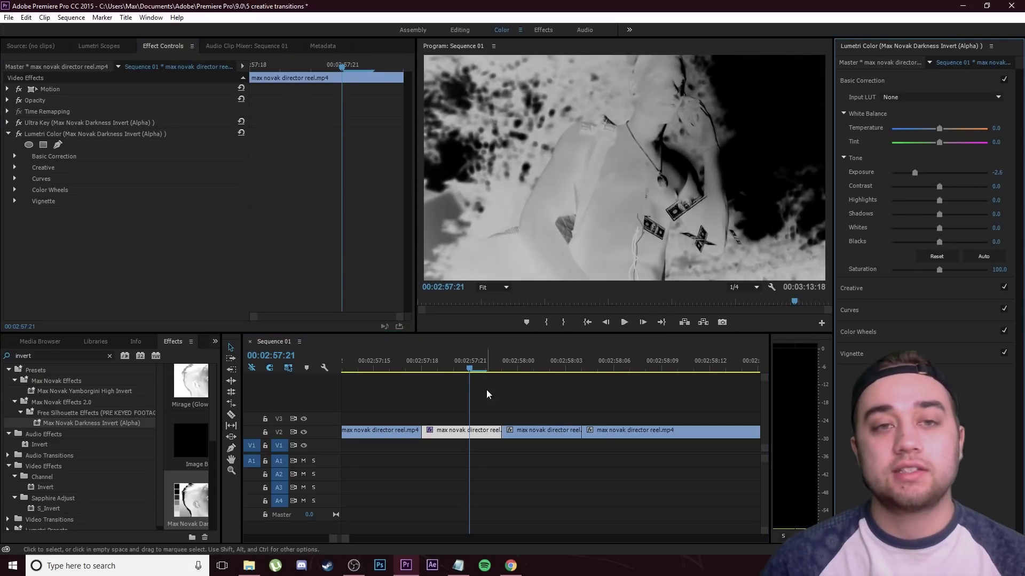
click(452, 373)
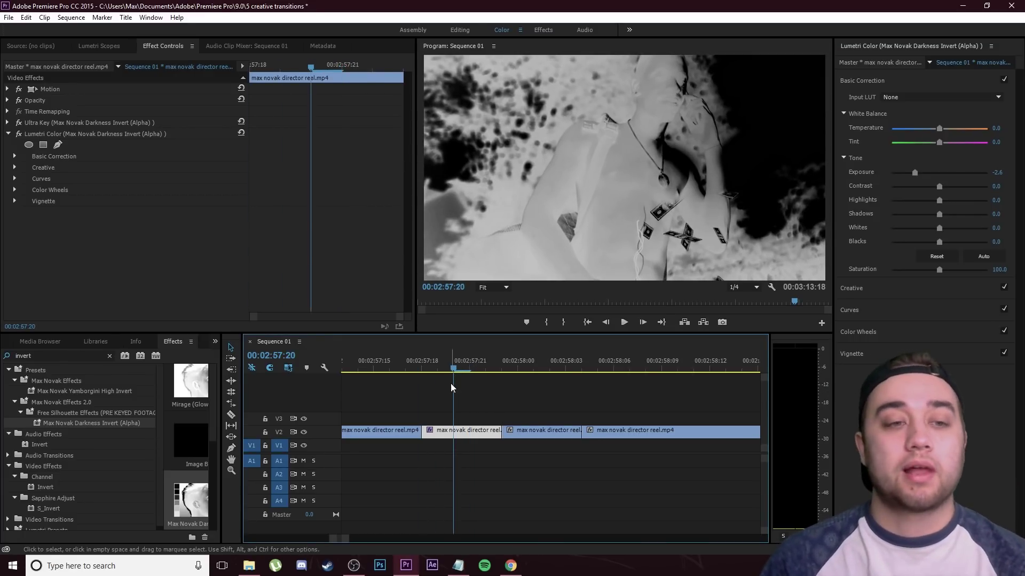
right_click(468, 435)
click(507, 115)
click(555, 313)
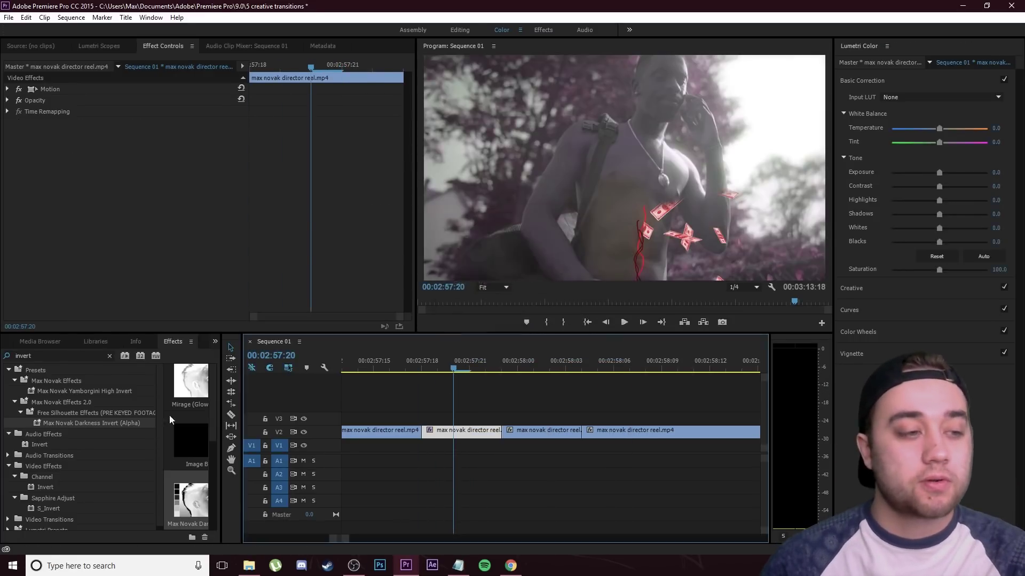
click(109, 356)
text(invert)
drag(45, 483, 465, 435)
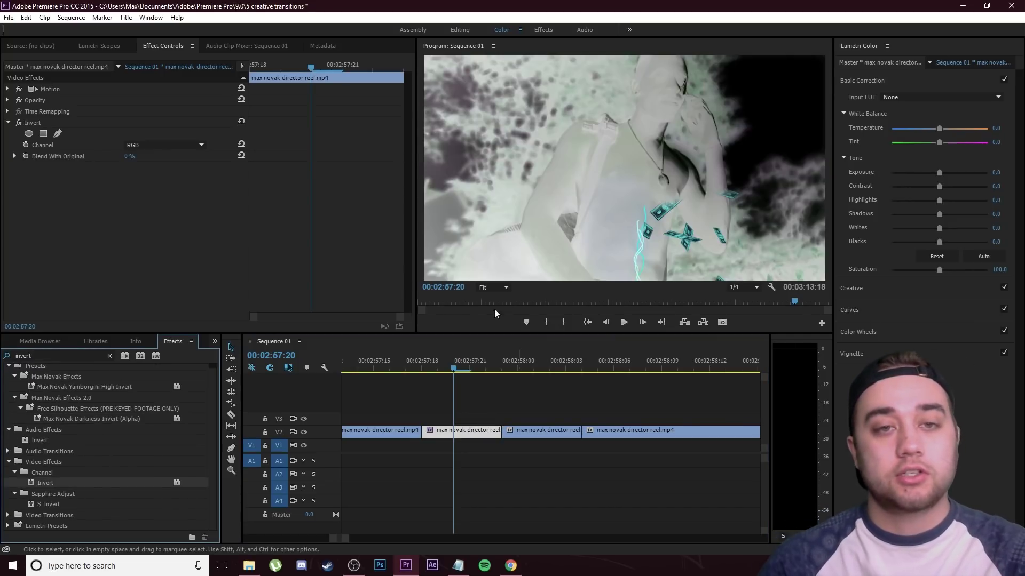
click(171, 145)
click(159, 167)
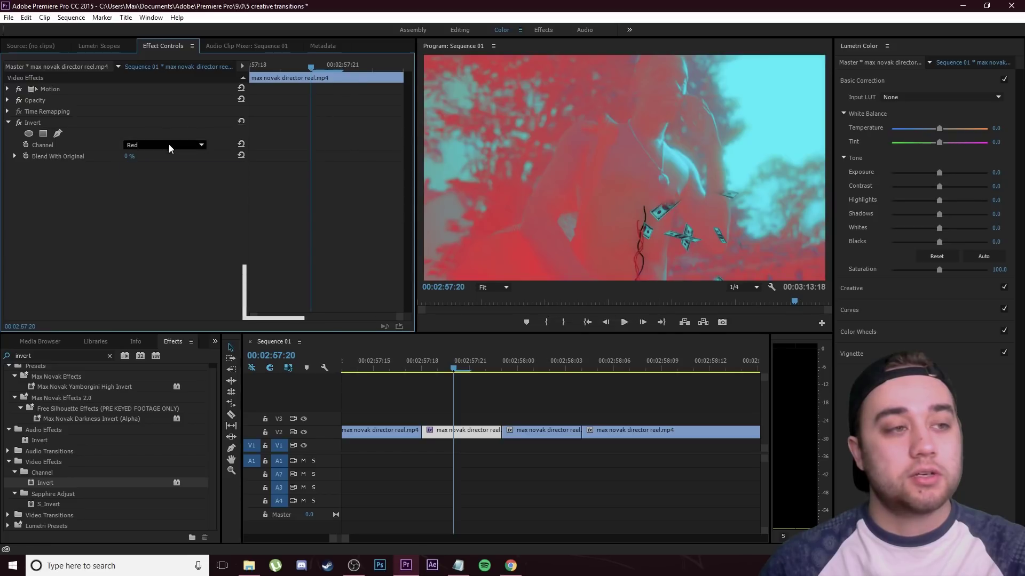
click(169, 144)
click(158, 213)
click(161, 146)
click(160, 238)
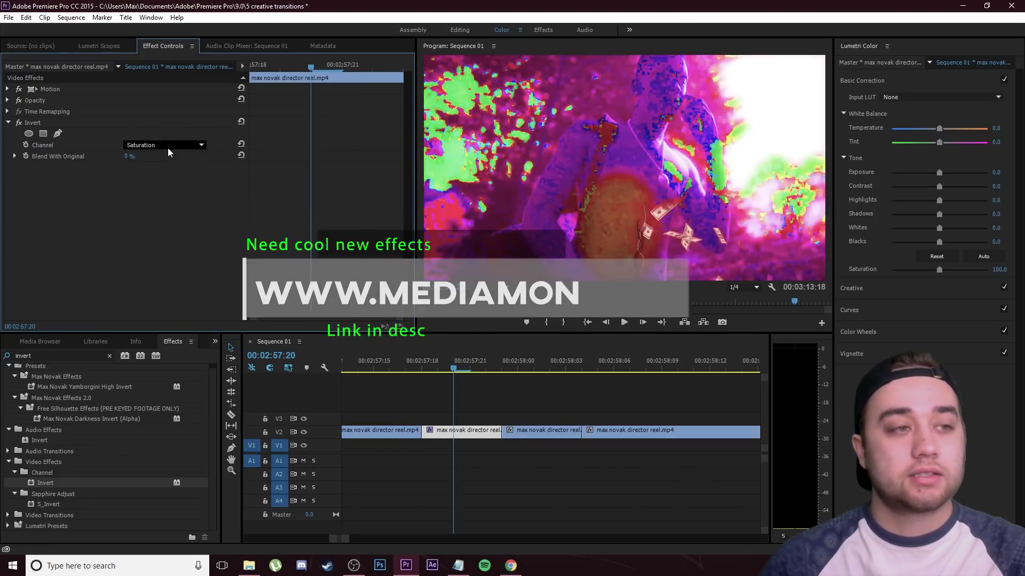
click(169, 146)
click(160, 283)
click(168, 145)
click(32, 145)
key(Delete)
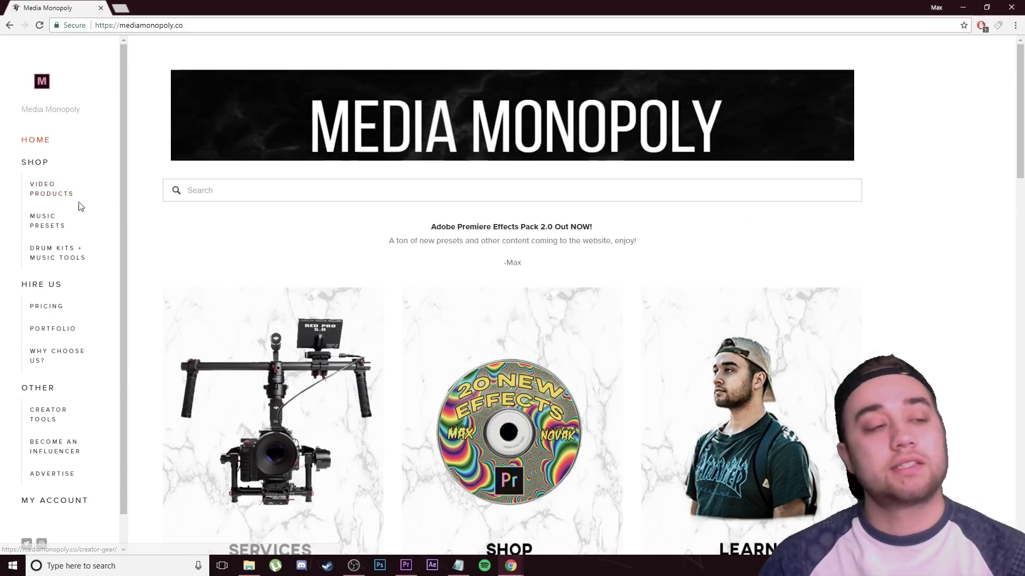
Step: Open Free Silhouette Effect Presets from the VIDEO PRODUCTS listing, then close Chrome
click(45, 191)
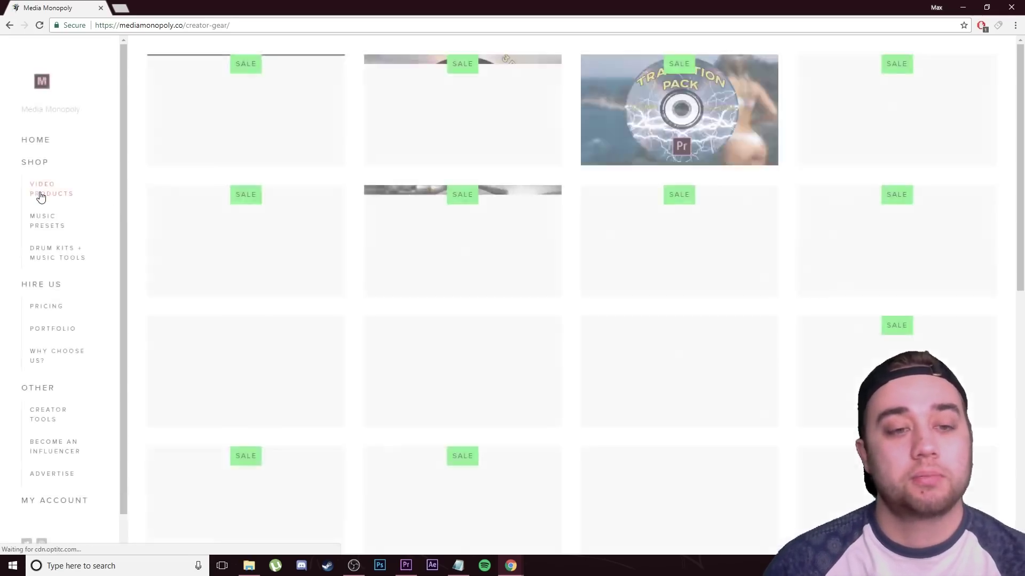
scroll(679, 342, down, 1)
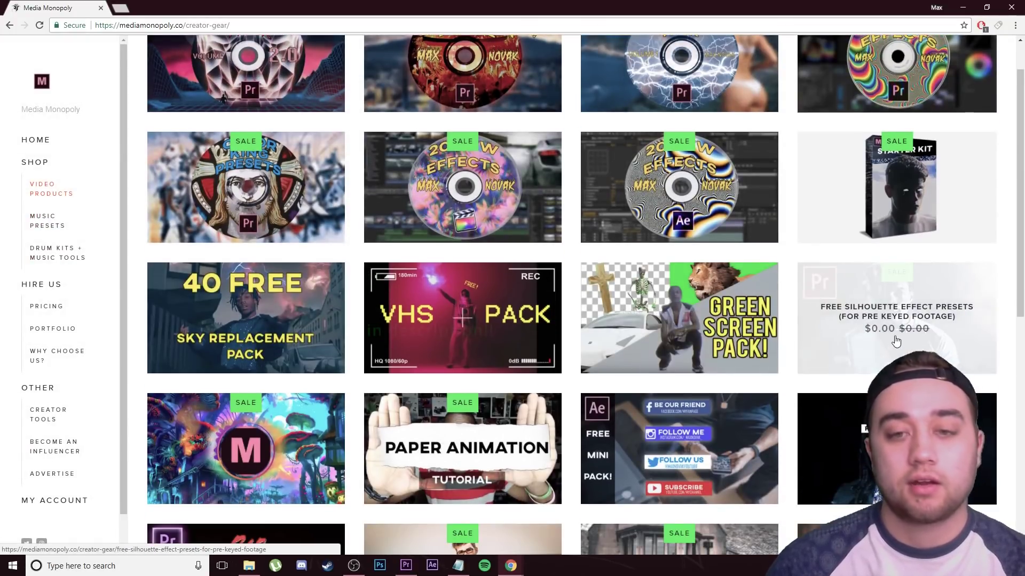
click(853, 340)
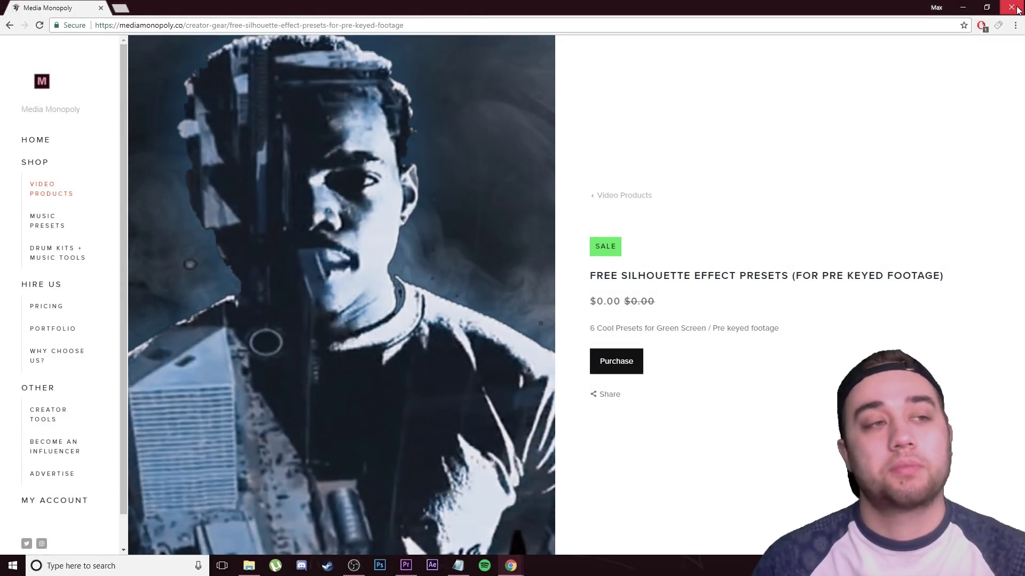
click(1017, 10)
Step: Lower the second V2 clip's Darkness Invert exposure to -2.3
click(293, 387)
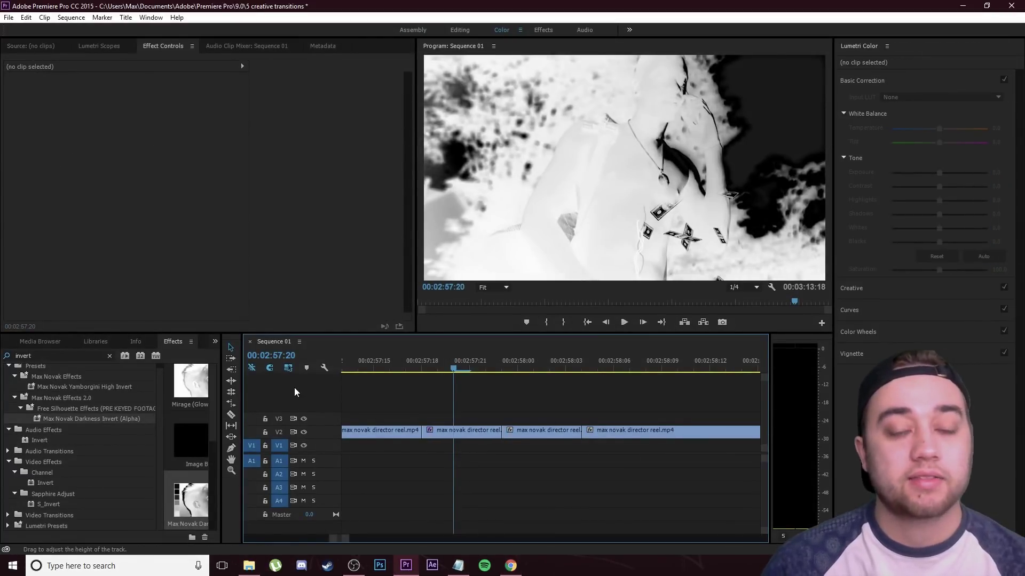
click(465, 430)
drag(939, 172, 916, 172)
Step: Apply Darkness Invert to the third V2 clip with exposure -2.2 and review the flash cut
drag(81, 419, 521, 431)
click(485, 371)
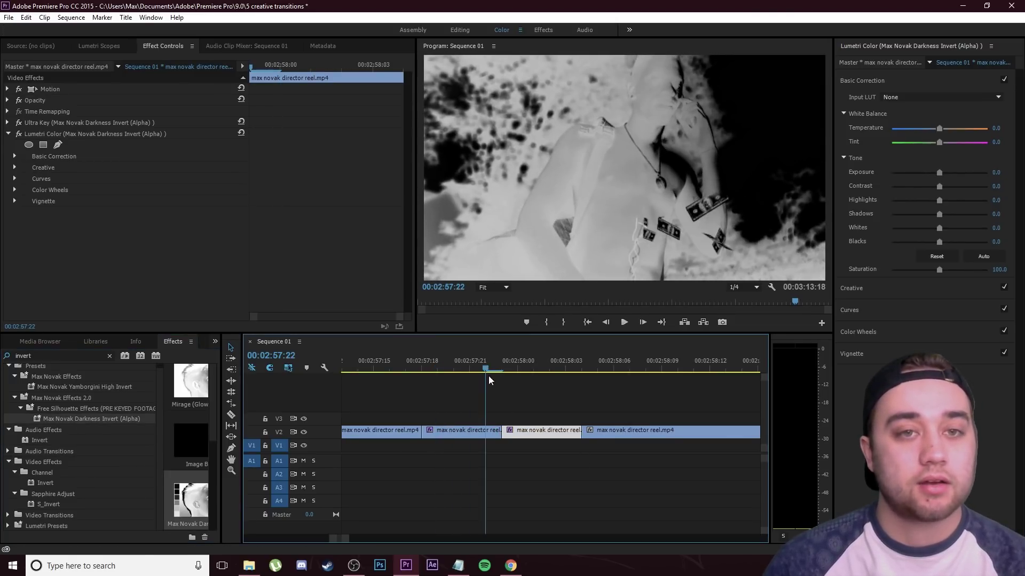
key(Right)
key(Right)
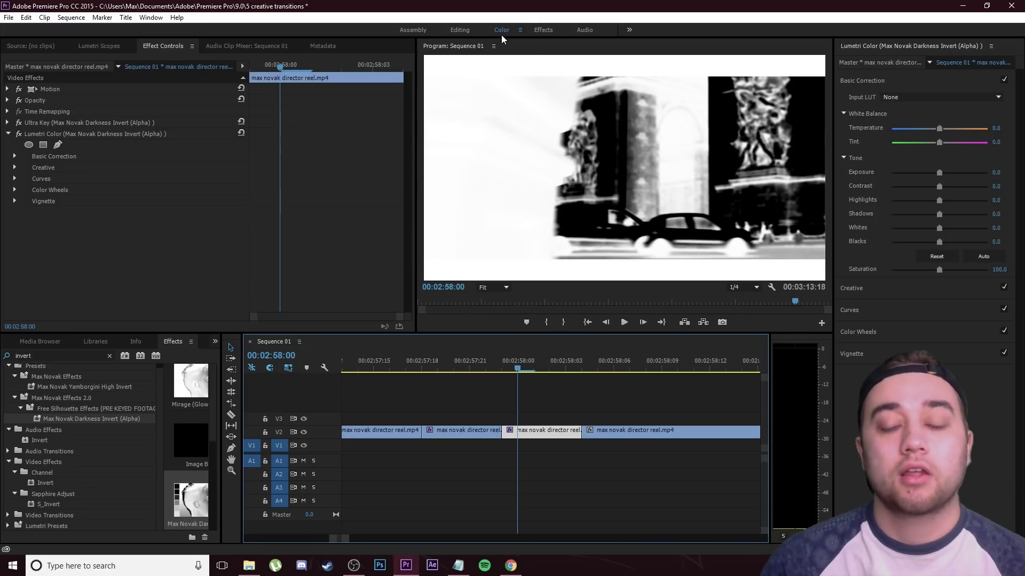
drag(939, 172, 918, 177)
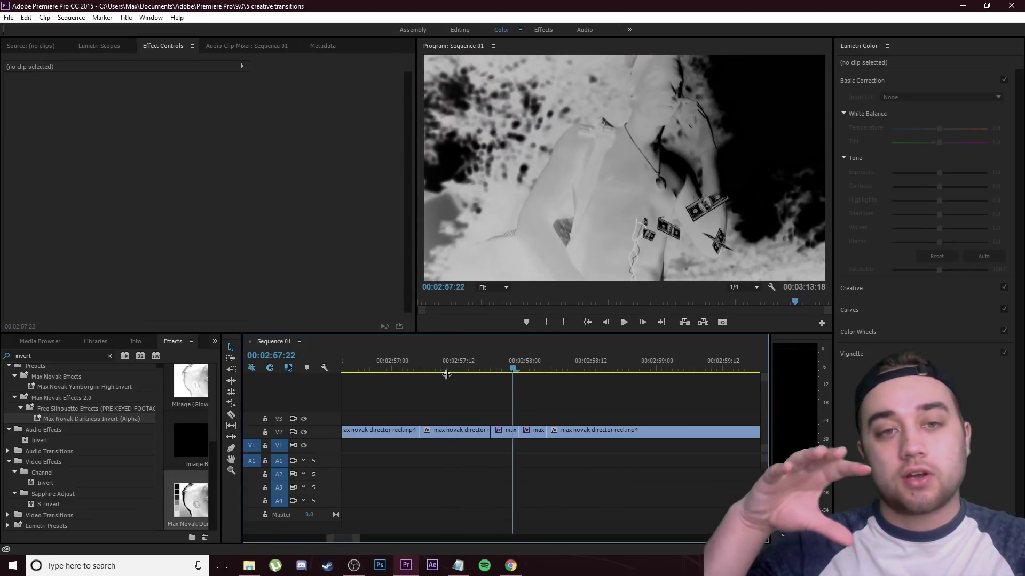
drag(512, 369, 520, 414)
key(=)
key(=)
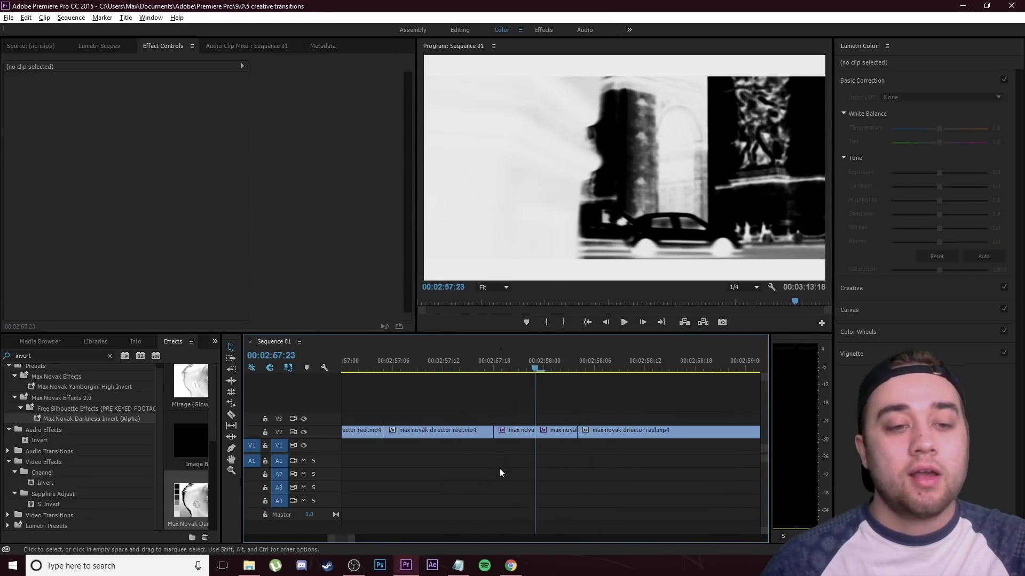
click(526, 431)
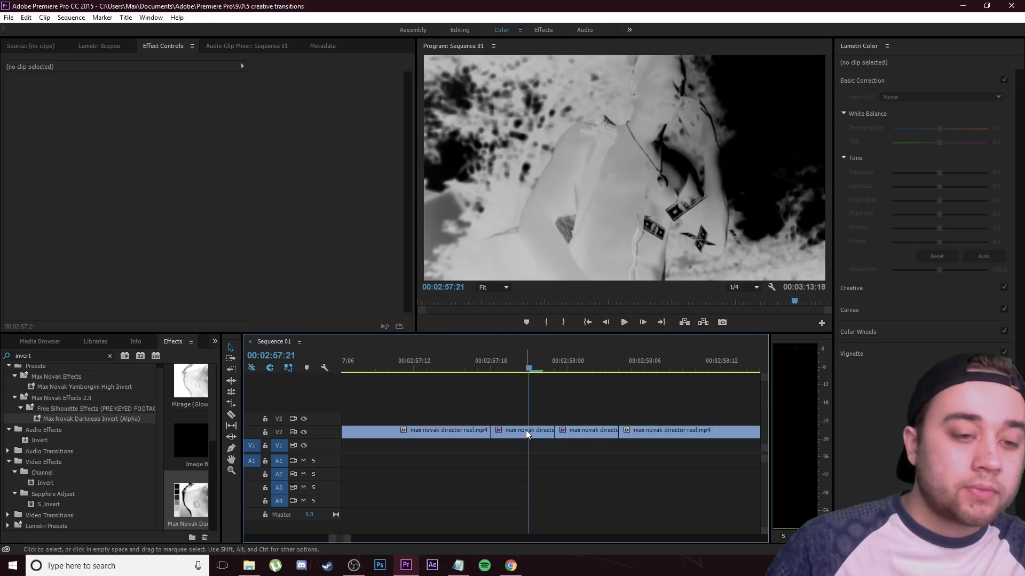
Step: Split the inverted clip into few-frame pieces at the playhead and at 58:01
key(ctrl+k)
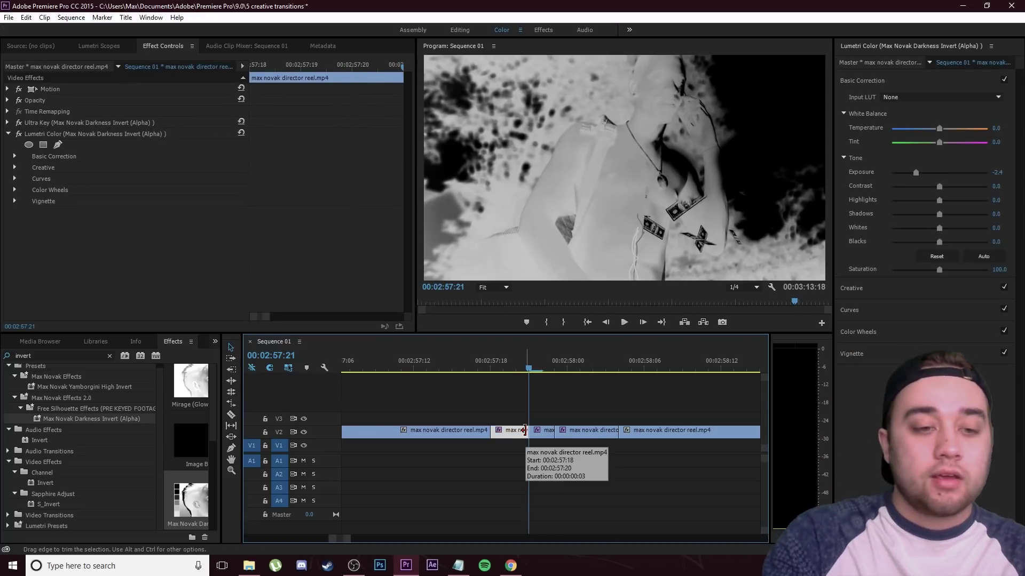
key(Down)
key(Right)
key(Right)
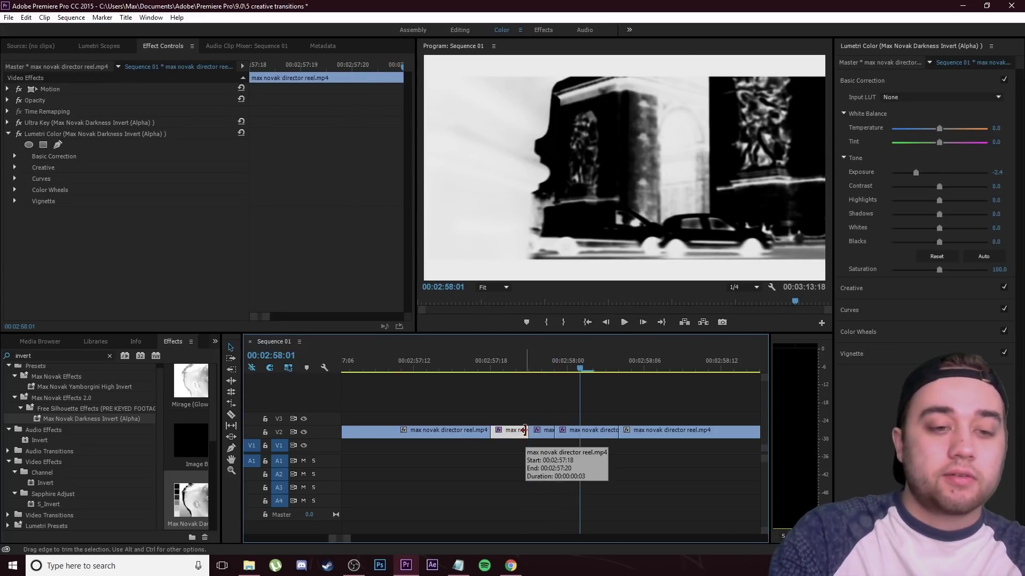
click(593, 430)
key(ctrl+k)
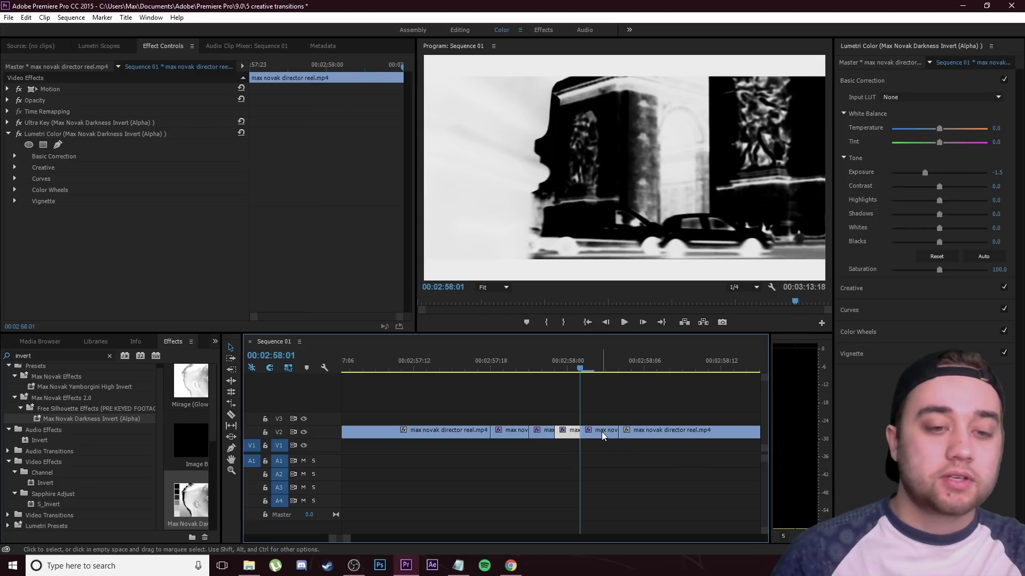
Step: Remove effects from two alternate pieces and play back the flashing invert cut
right_click(602, 431)
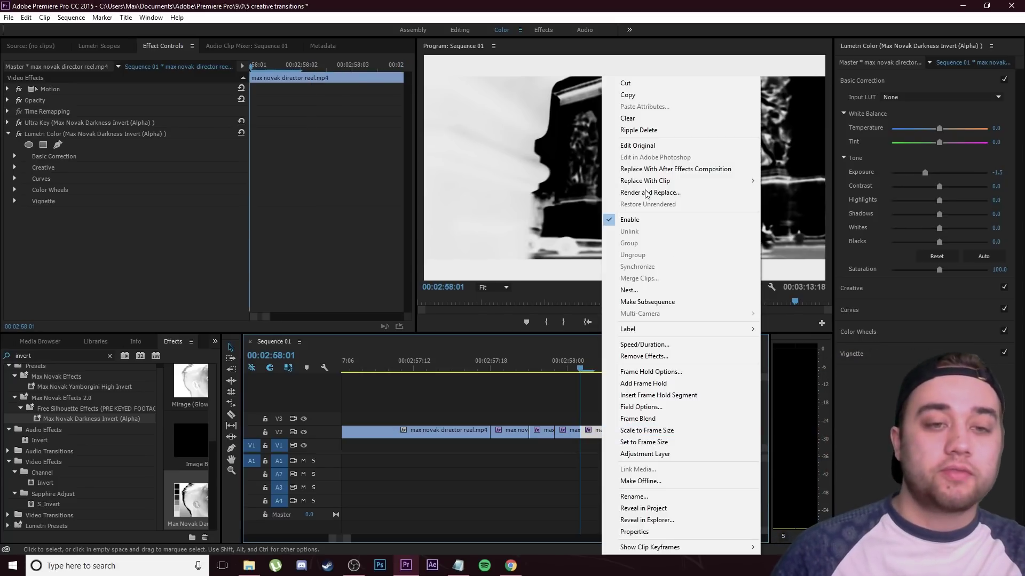
click(644, 356)
click(511, 333)
click(509, 431)
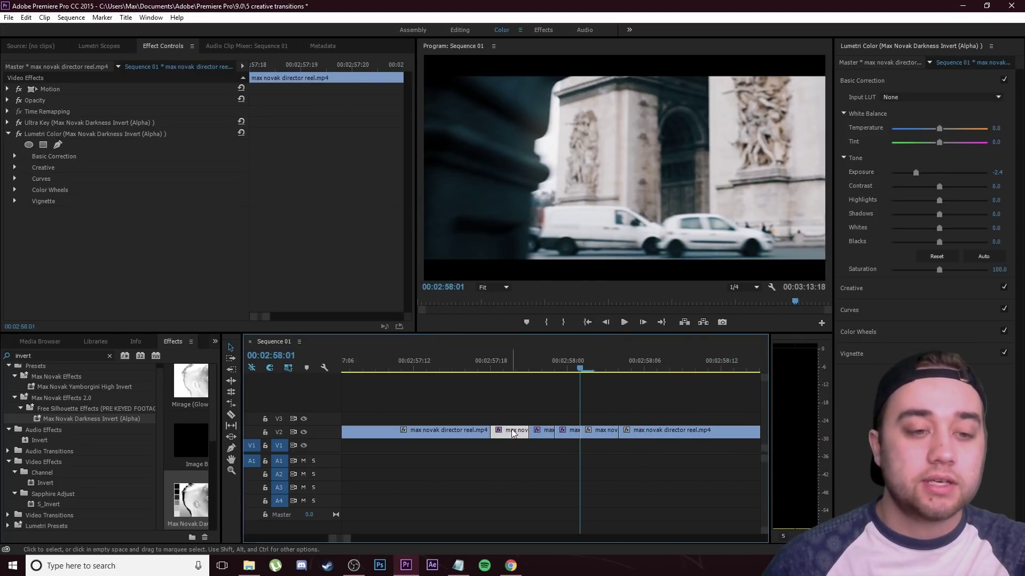
right_click(511, 432)
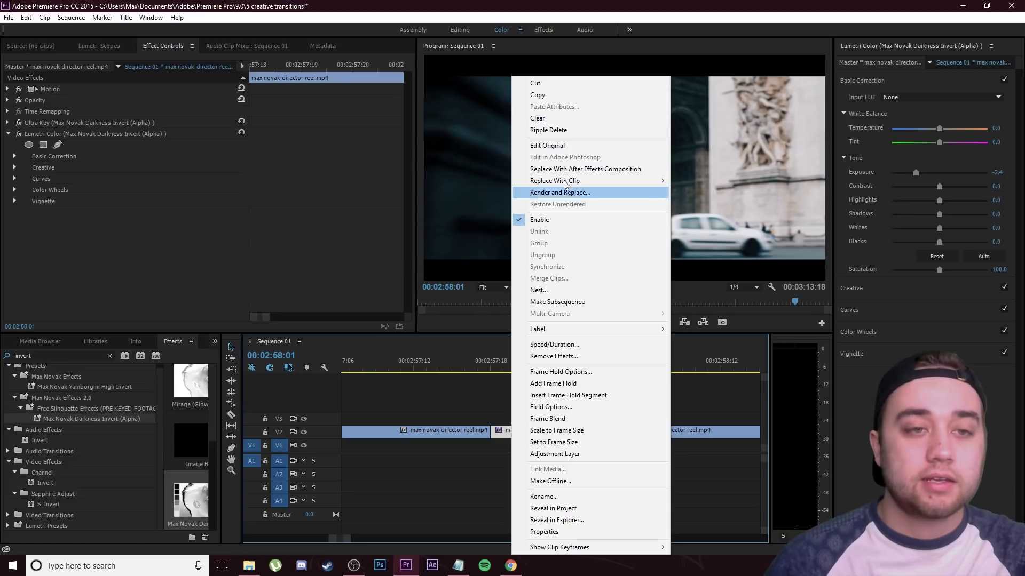
click(591, 357)
click(510, 332)
key(space)
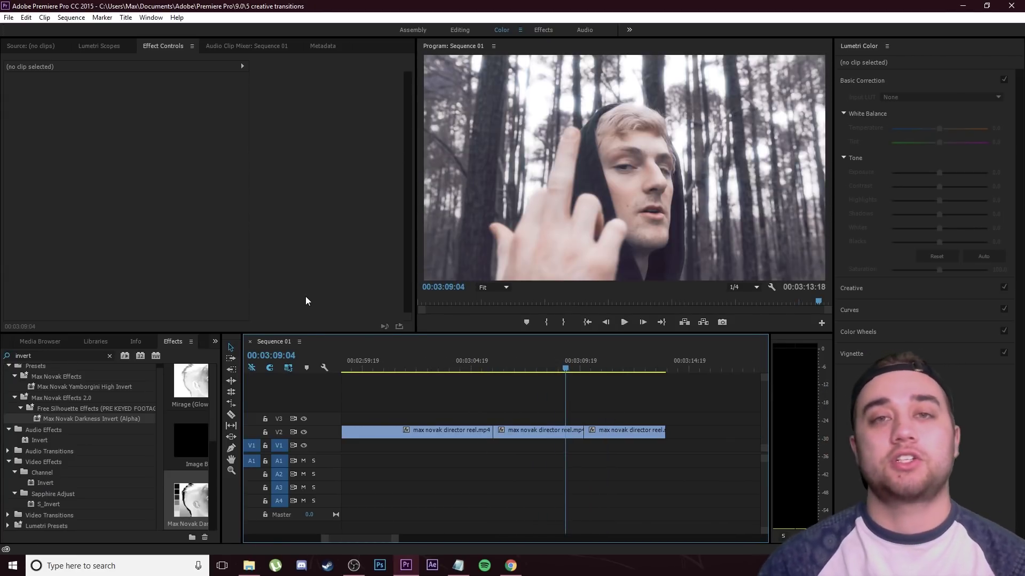
Step: Bring up the Project panel and switch over to Chrome
click(215, 342)
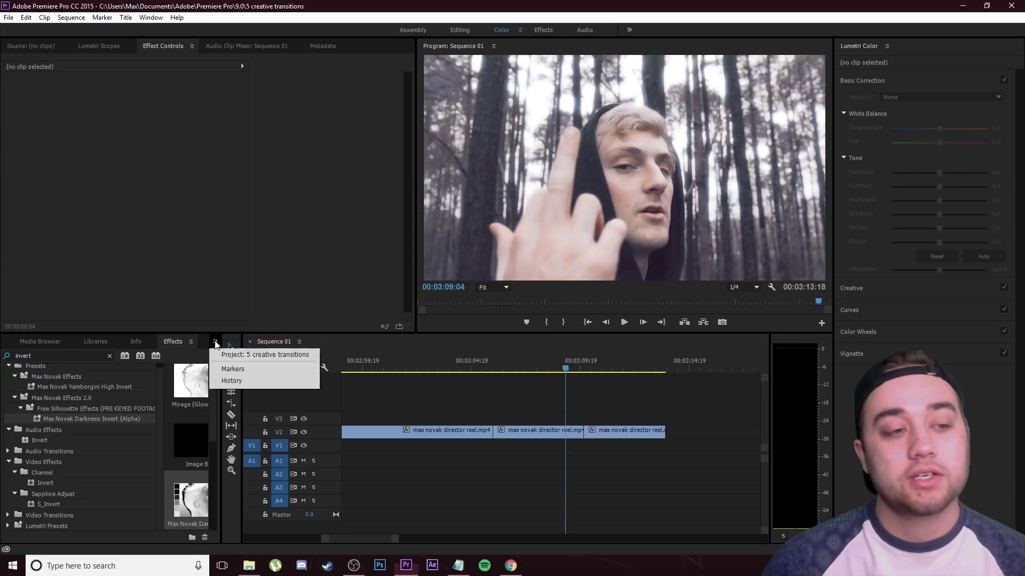
click(228, 360)
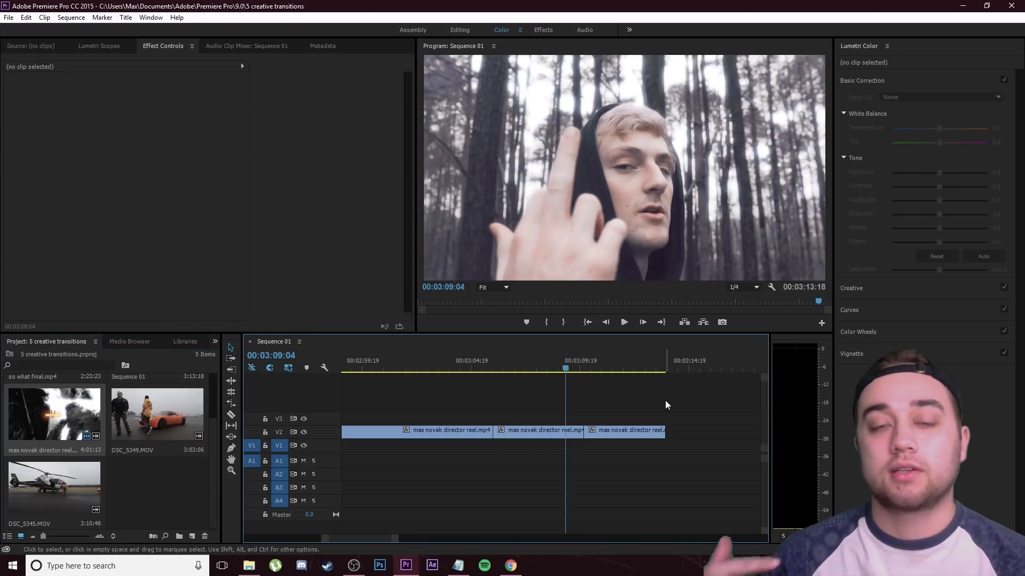
key(alt+Tab)
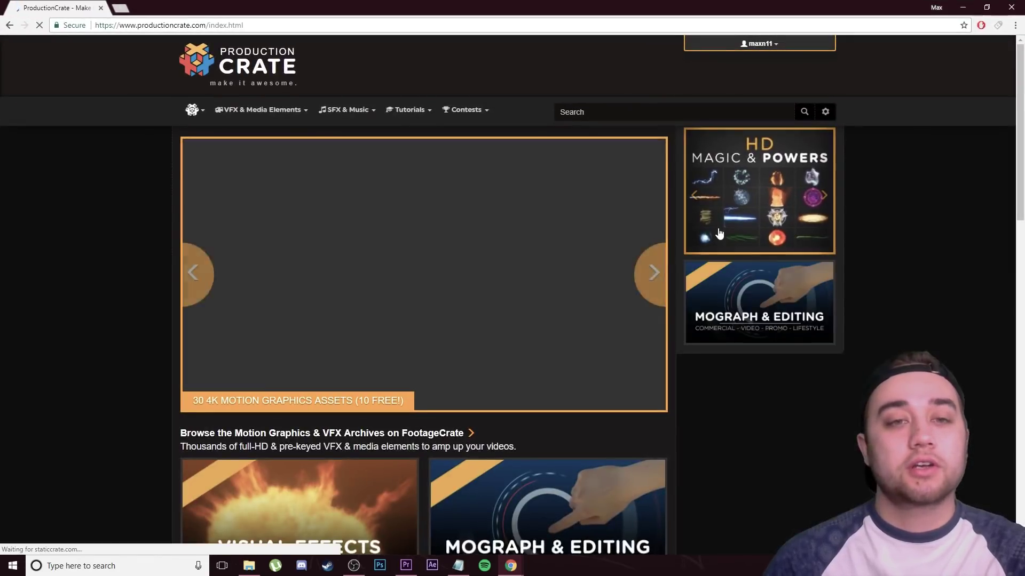
scroll(183, 306, down, 10)
scroll(249, 250, up, 2)
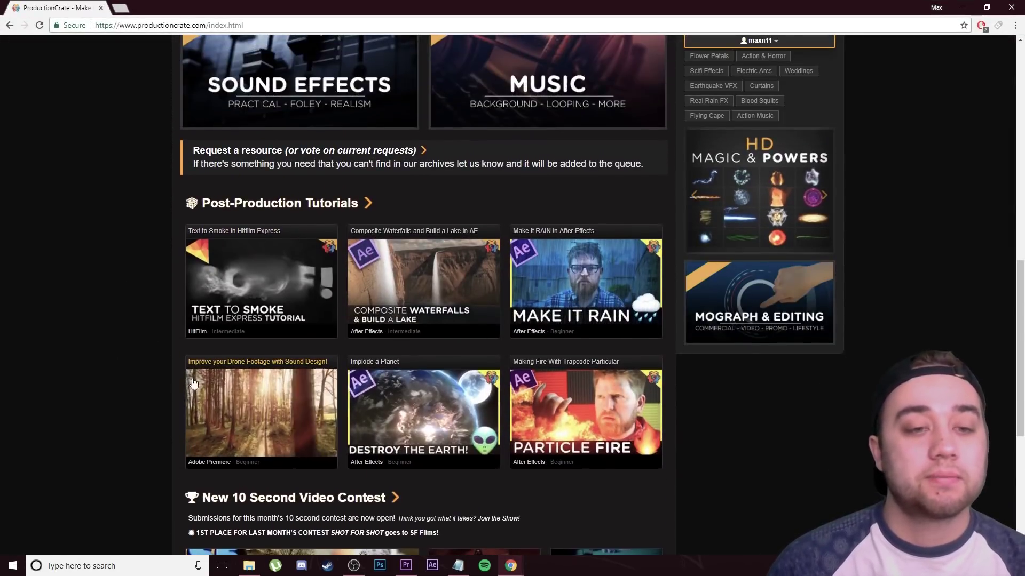
scroll(112, 395, down, 4)
scroll(112, 395, down, 2)
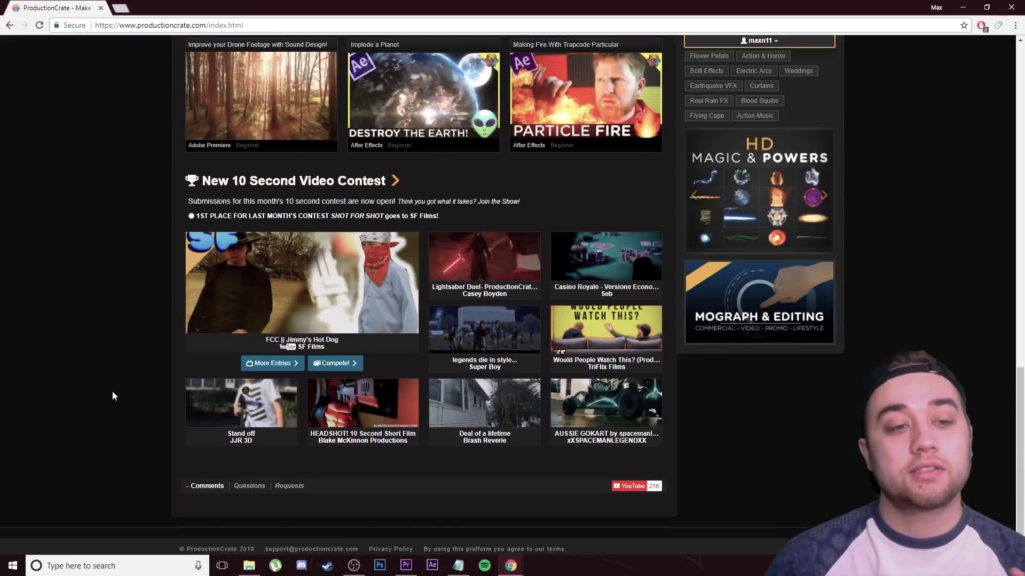
scroll(117, 379, up, 15)
mouse_move(347, 137)
mouse_move(275, 108)
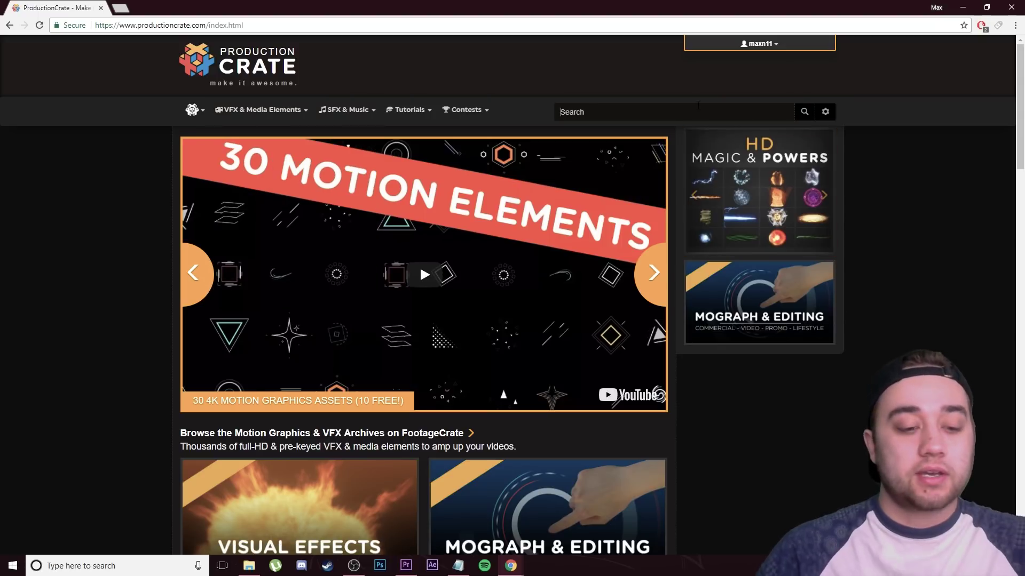
click(698, 107)
text(transitions)
click(611, 154)
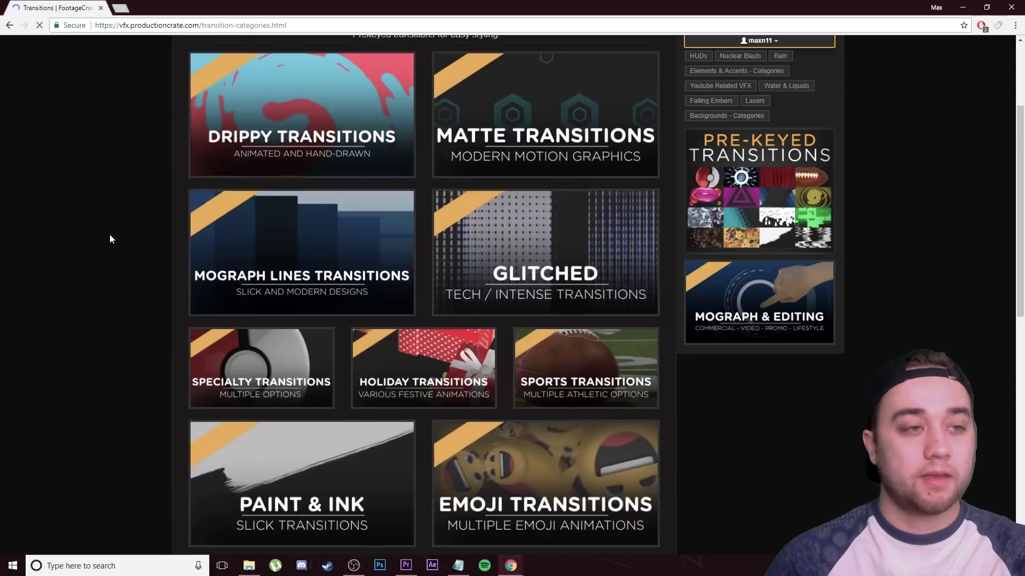
scroll(197, 265, down, 5)
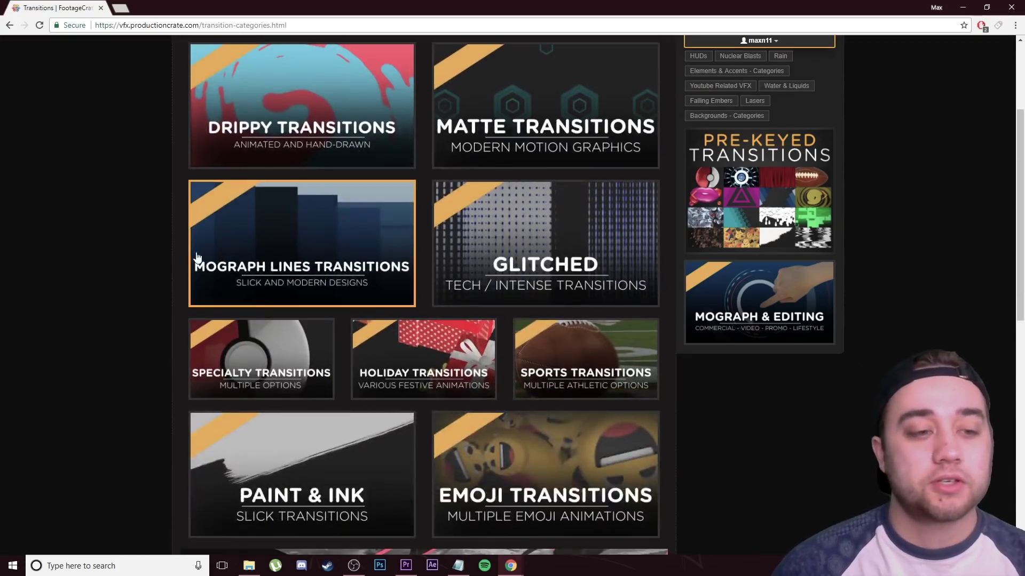
scroll(268, 341, down, 7)
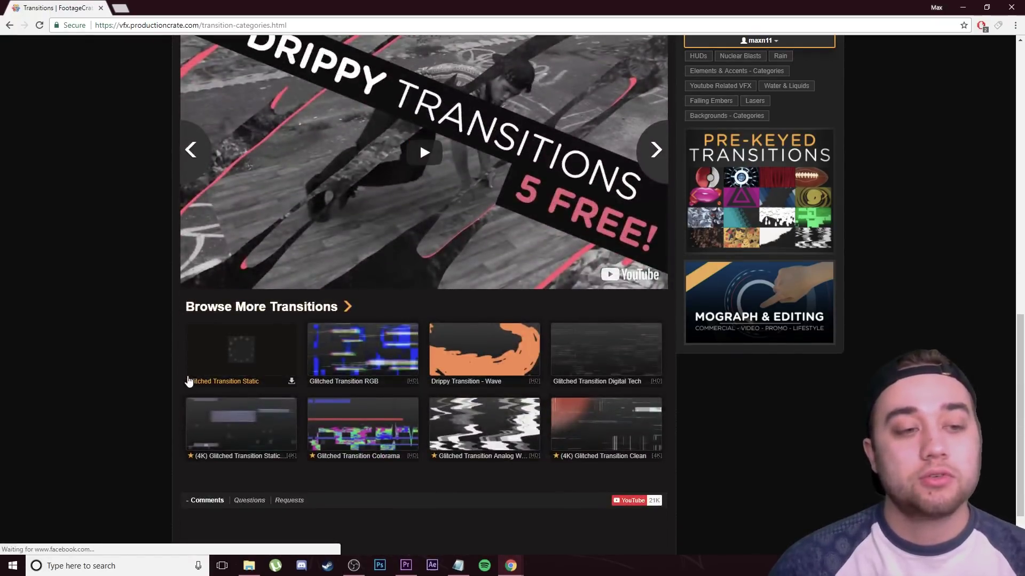
scroll(160, 426, up, 3)
scroll(150, 426, down, 9)
scroll(171, 433, up, 7)
scroll(173, 430, up, 4)
scroll(515, 313, up, 4)
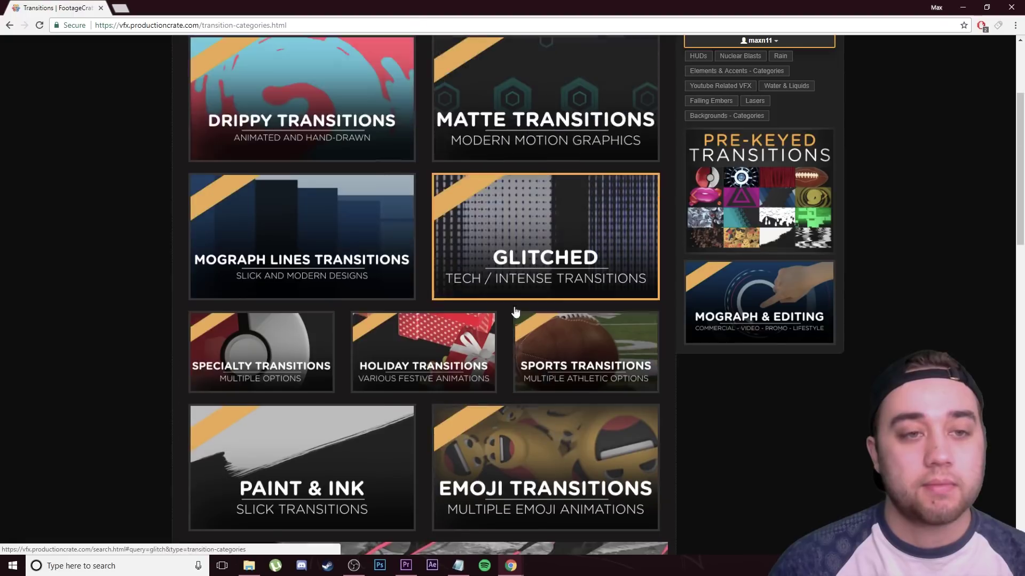
scroll(360, 359, up, 3)
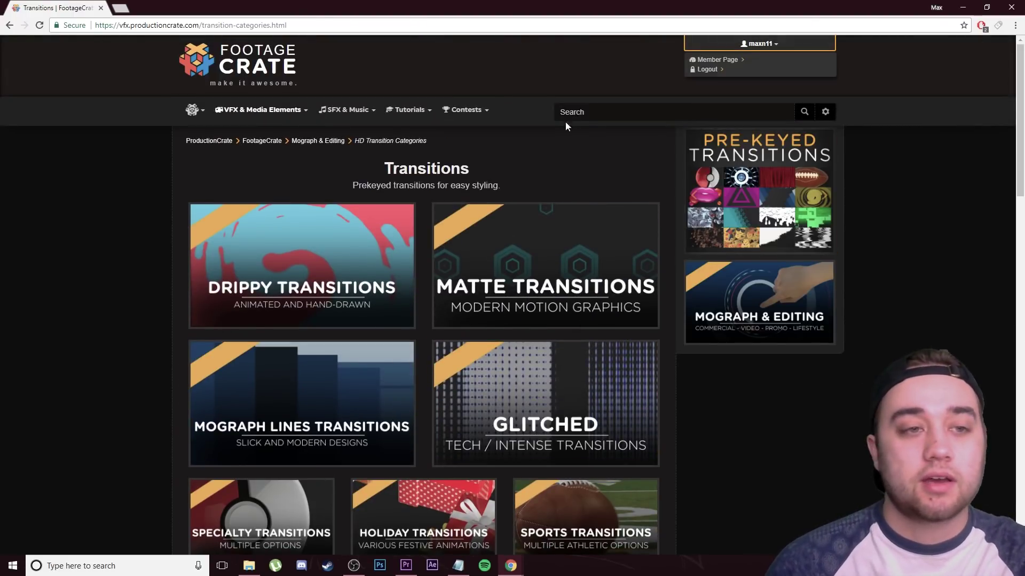
click(590, 115)
text(liquid transition)
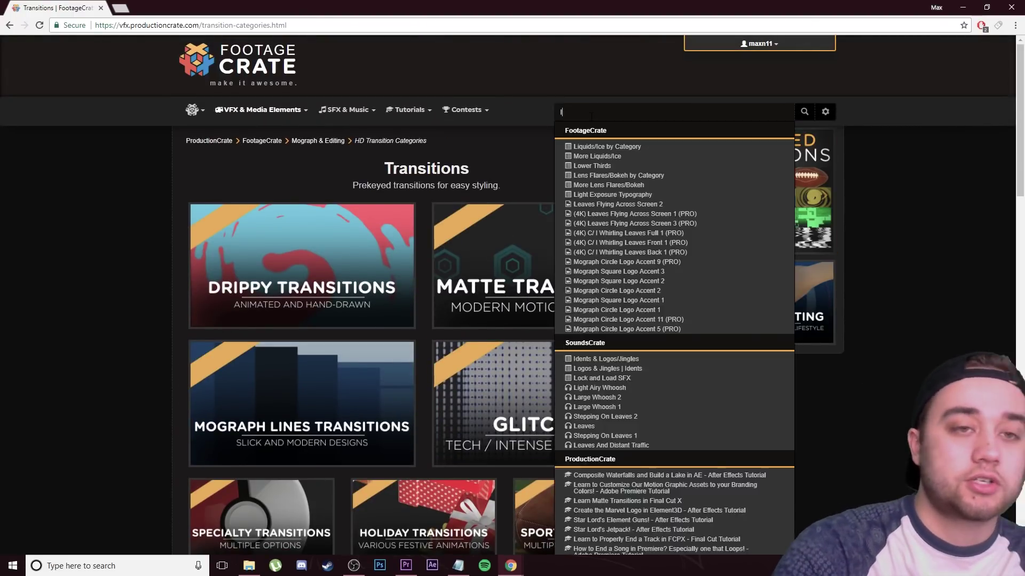
key(Return)
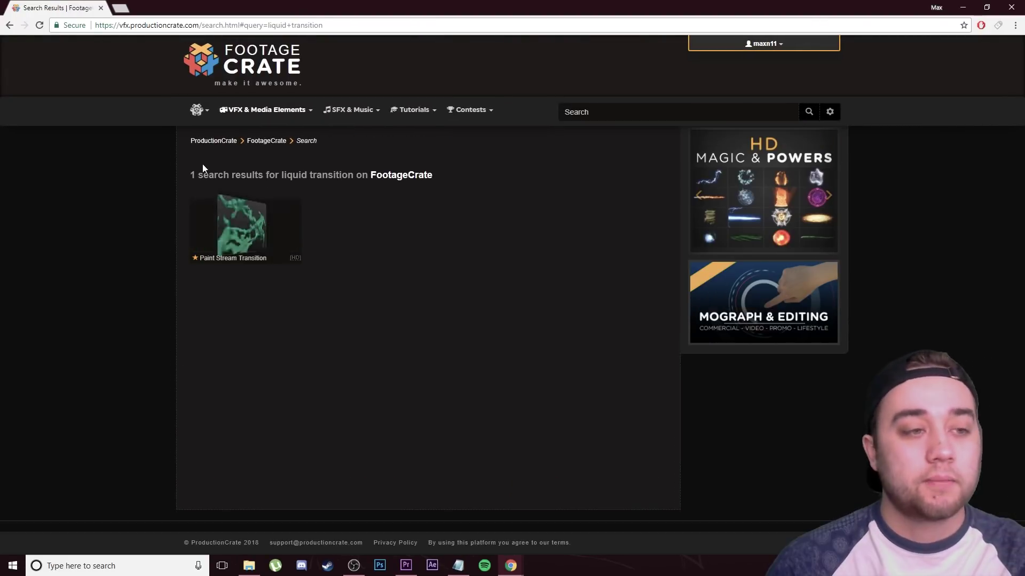
mouse_move(242, 242)
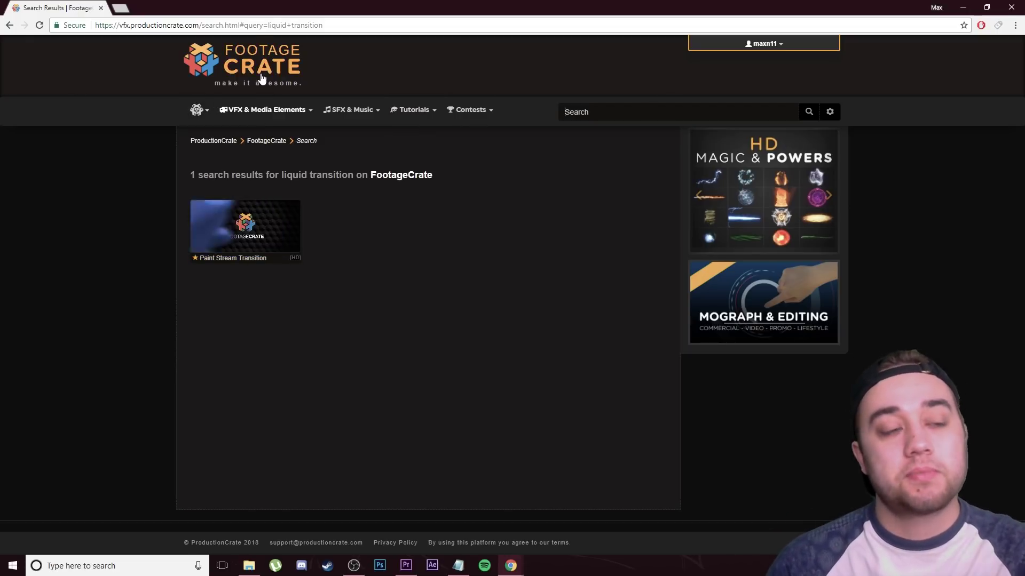
mouse_move(265, 110)
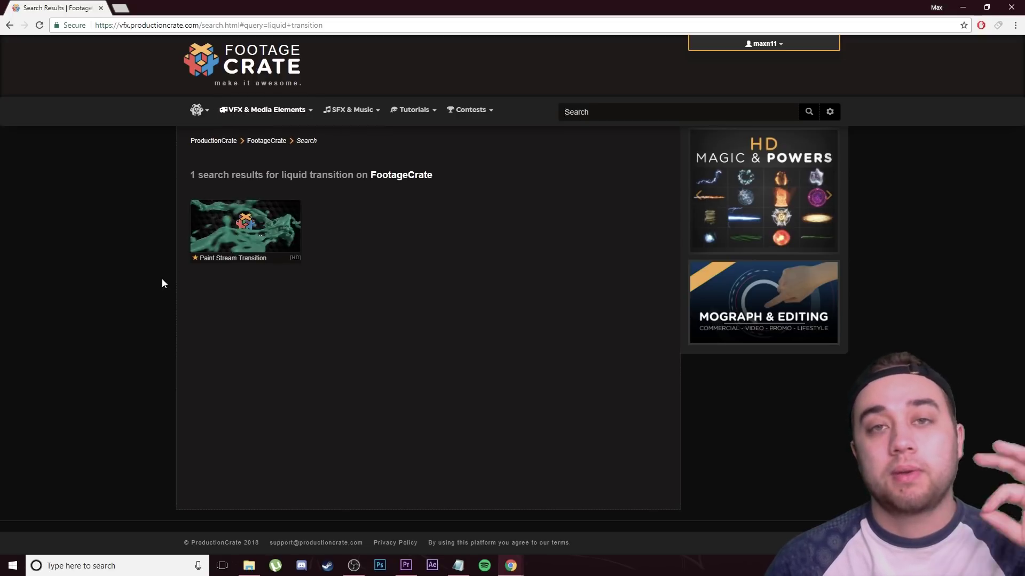
click(196, 109)
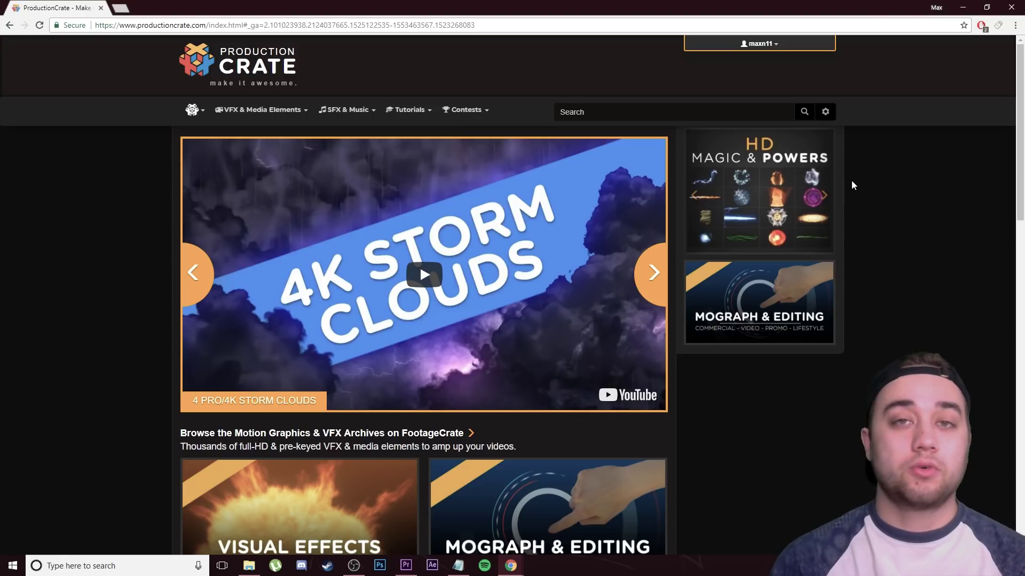
Step: Place the downloaded paint stream transition from Downloads onto track V3 and scrub through it
click(1010, 8)
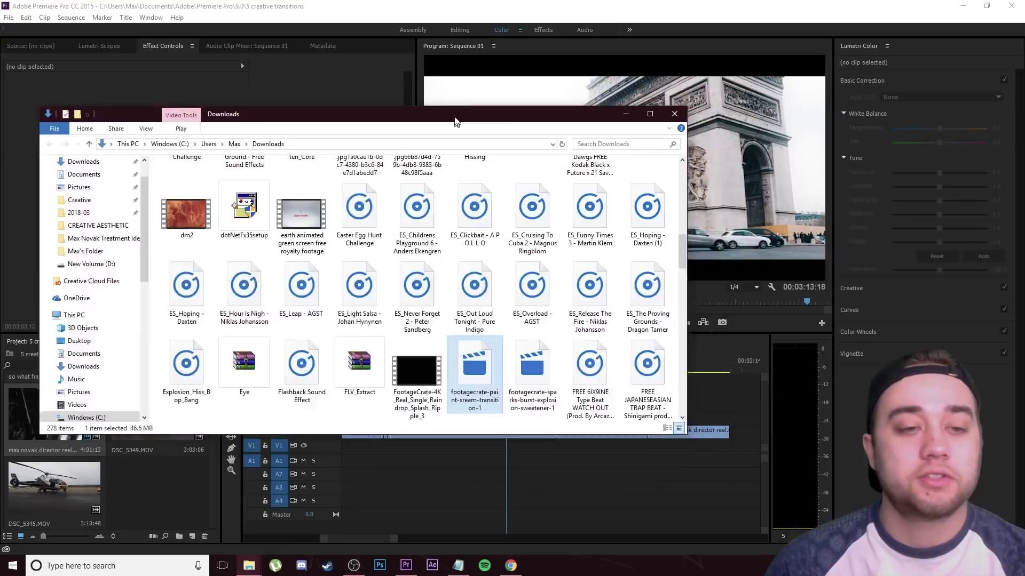
drag(443, 110, 626, 45)
click(645, 302)
mouse_move(645, 303)
mouse_down()
mouse_move(513, 403)
mouse_move(526, 419)
mouse_up()
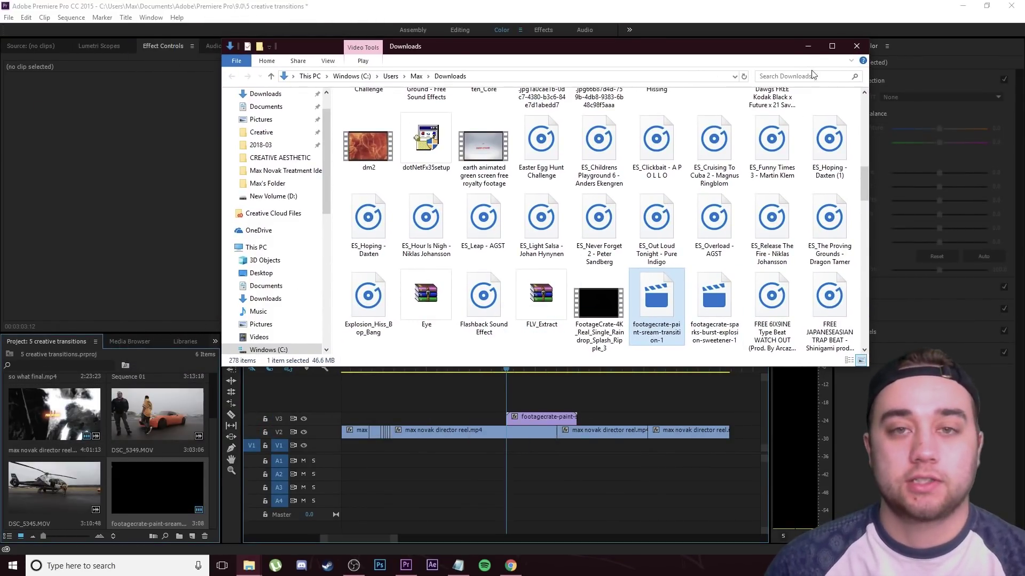
click(807, 46)
drag(495, 374, 515, 378)
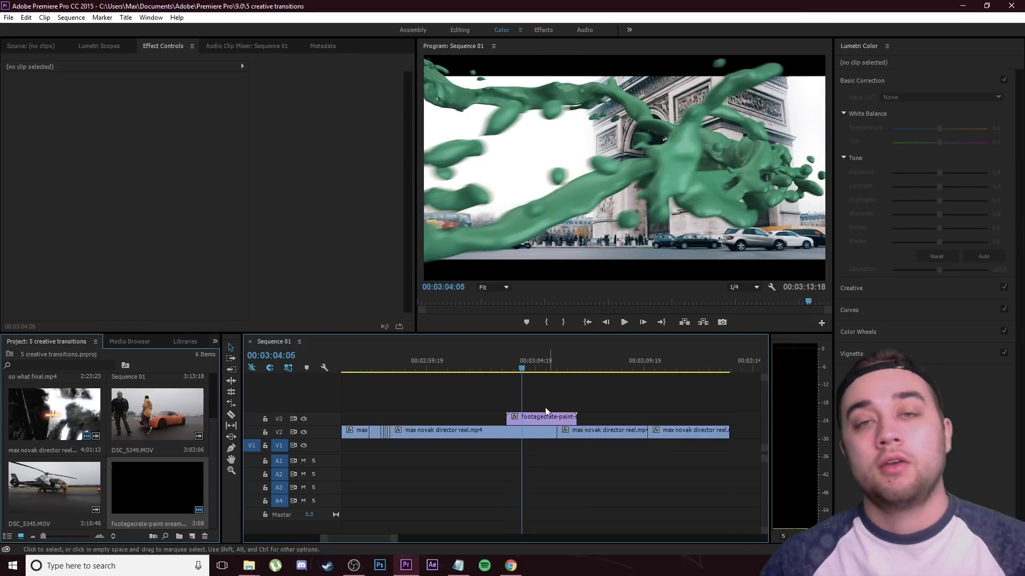
Step: Glance at the browser page, then switch back to Premiere Pro
key(alt+Tab)
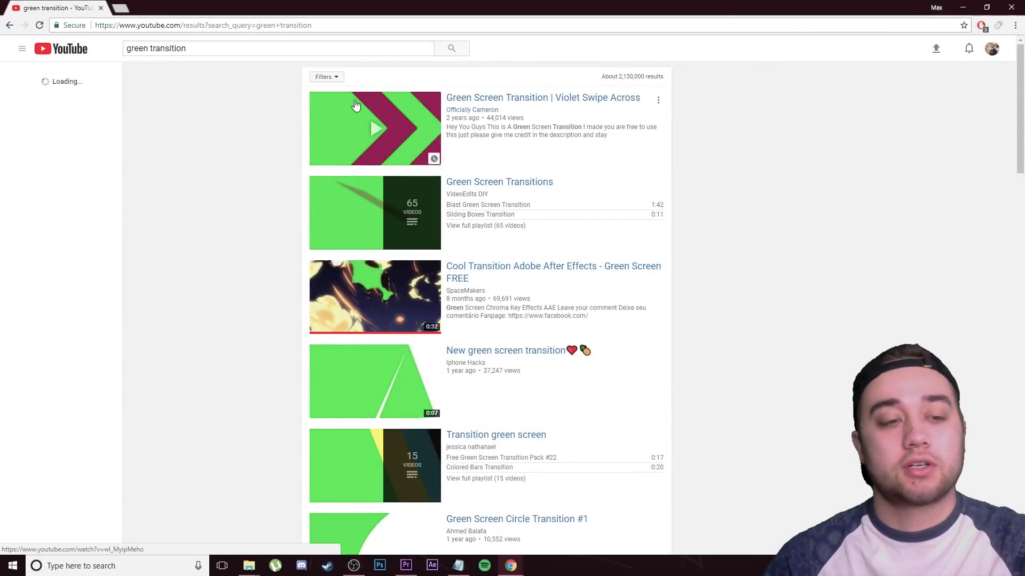
scroll(277, 197, down, 5)
scroll(320, 267, up, 3)
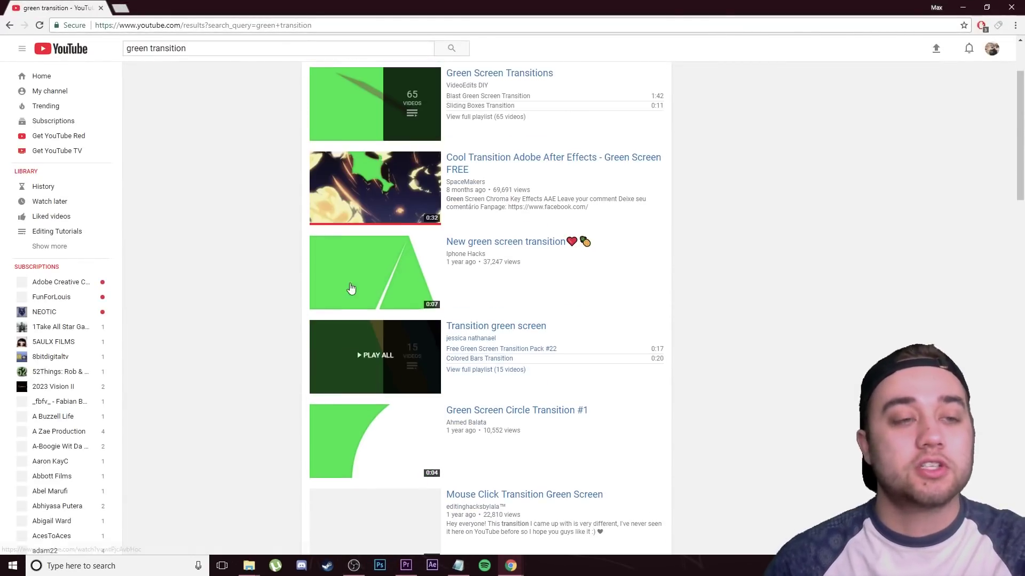
key(alt+Tab)
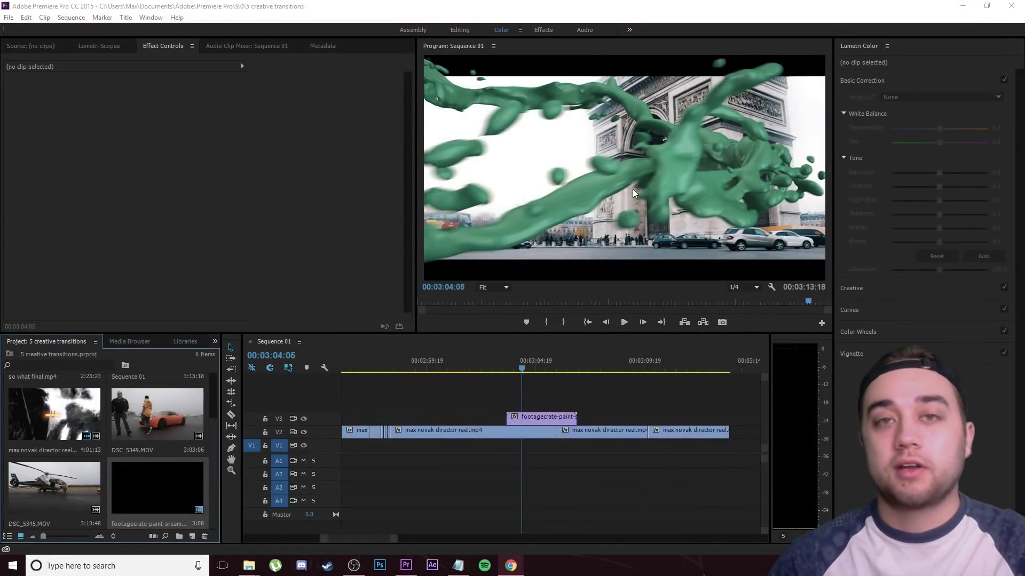
Step: Search Effects for 'hue', apply Max Novak Trippy Hue Cycle to the V3 paint clip, and play it
click(215, 341)
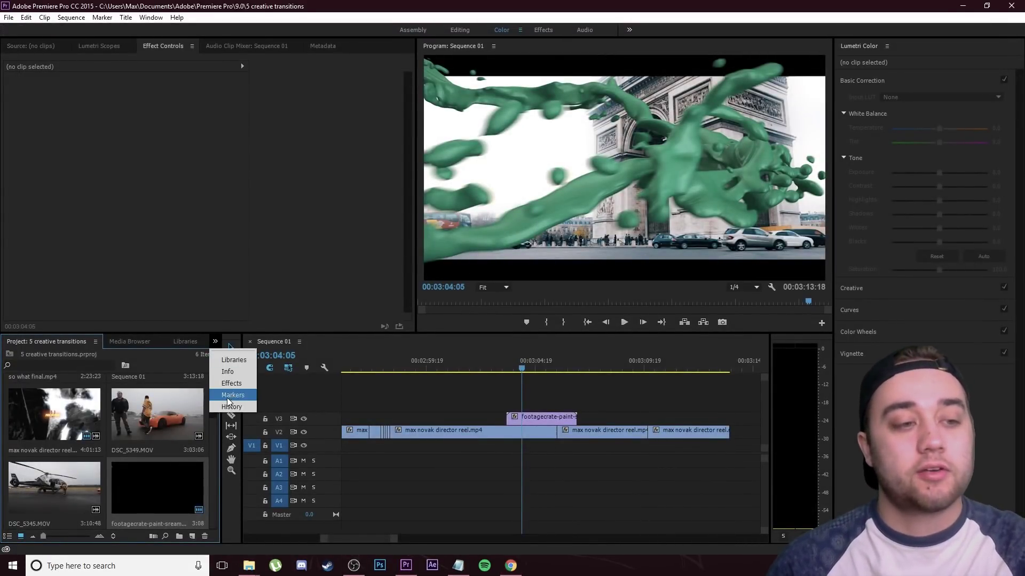
click(235, 404)
click(50, 356)
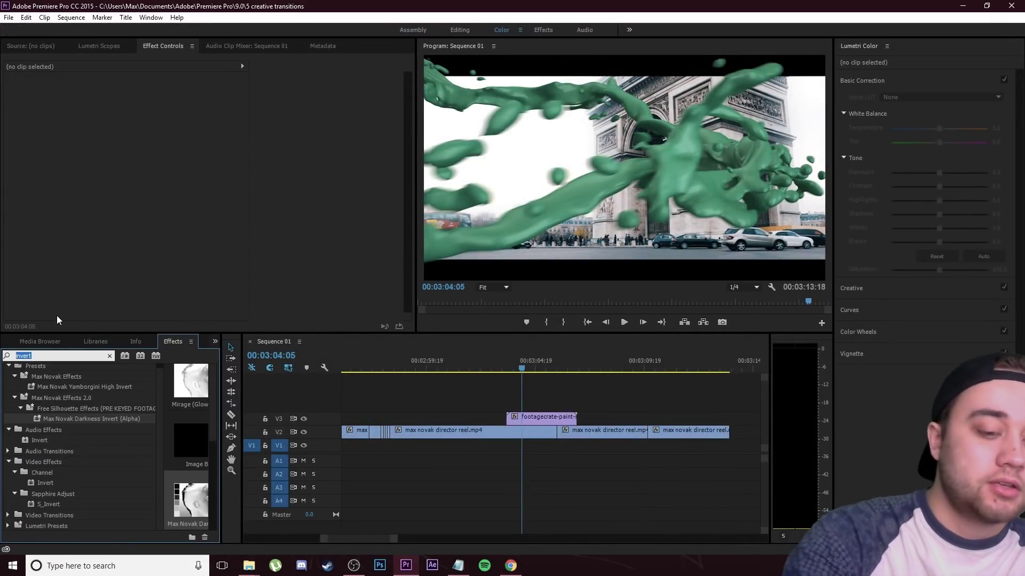
text(u)
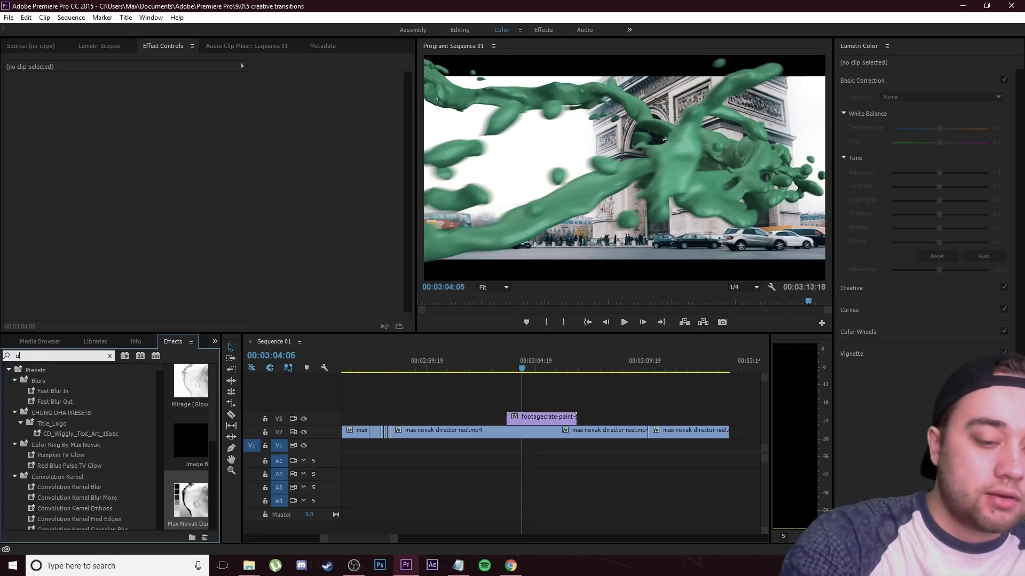
text(ltra)
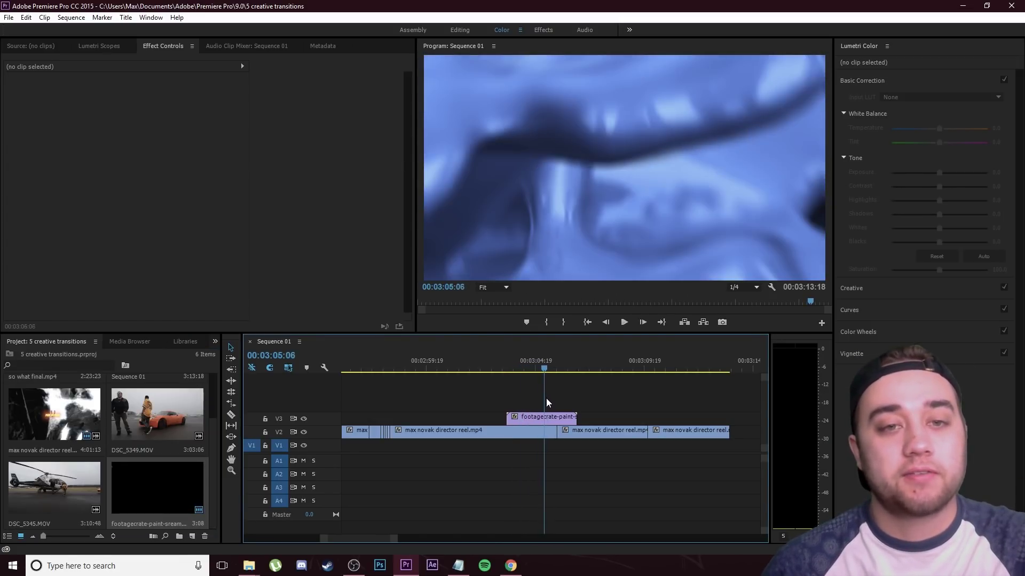
click(547, 420)
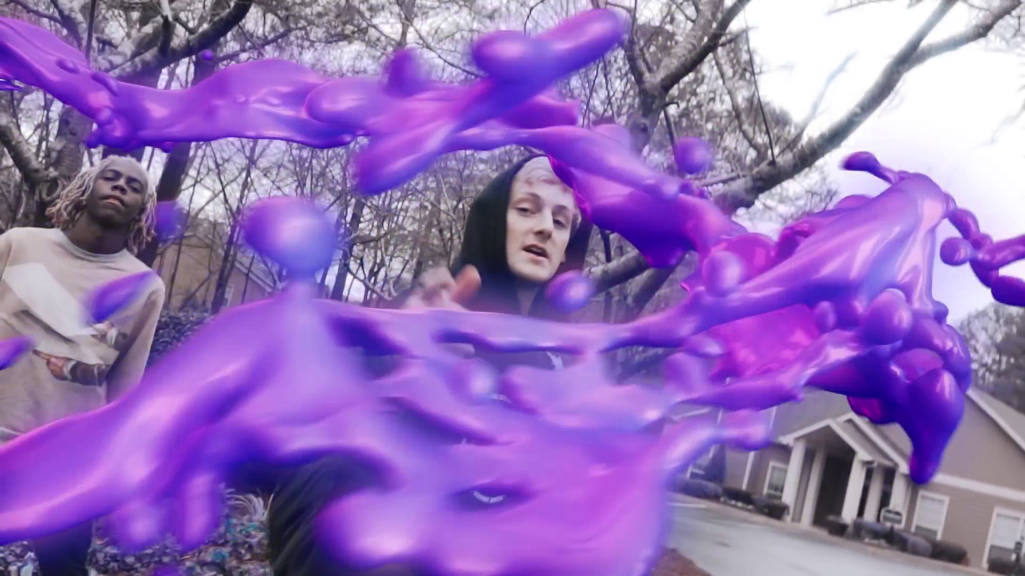
text(hue)
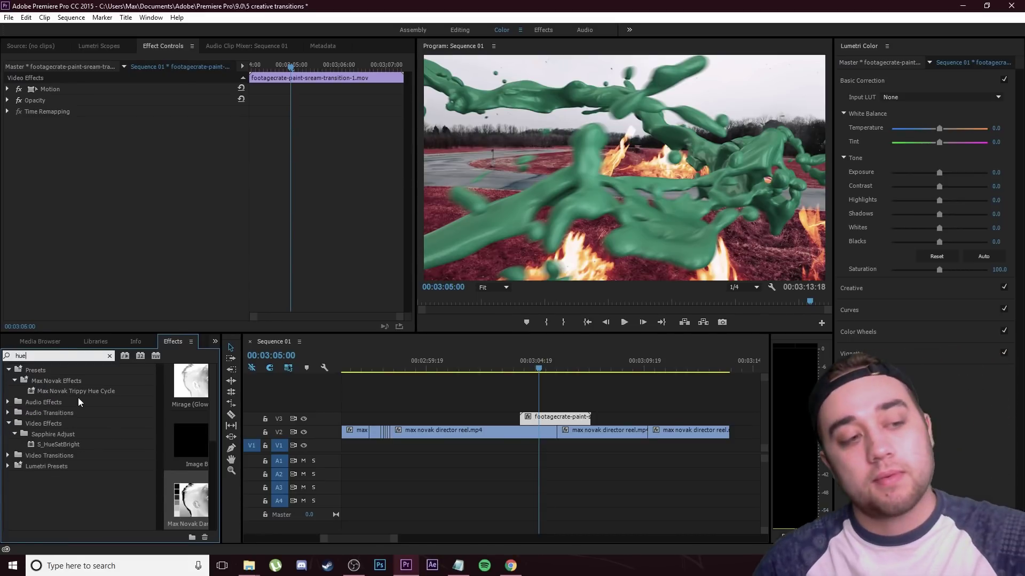
drag(73, 394, 559, 417)
key(Up)
click(624, 322)
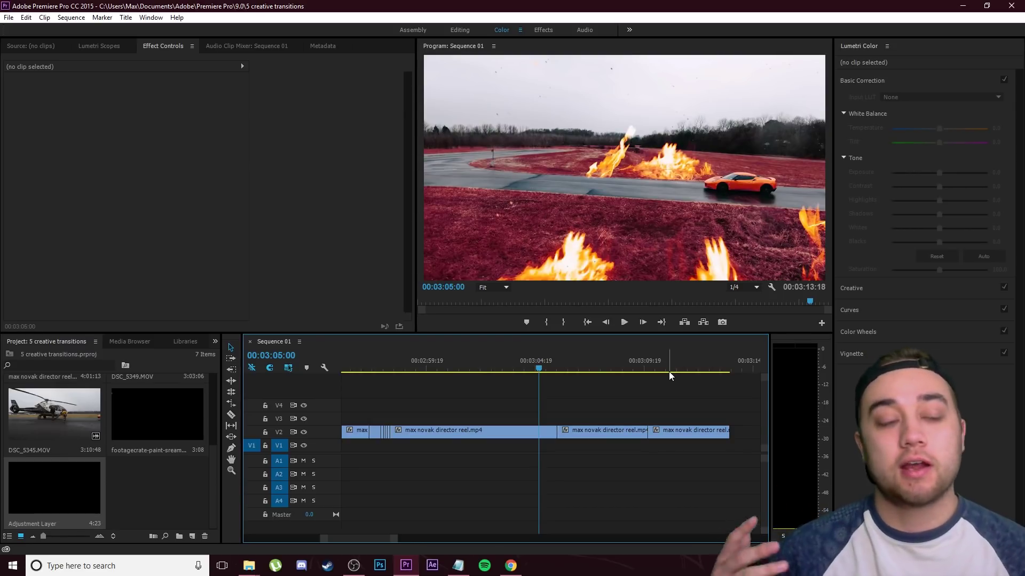
Step: Zoom to the car-to-winged-figure cut and split the V2 clip at 00:03:05:10
drag(539, 368, 517, 415)
key(=)
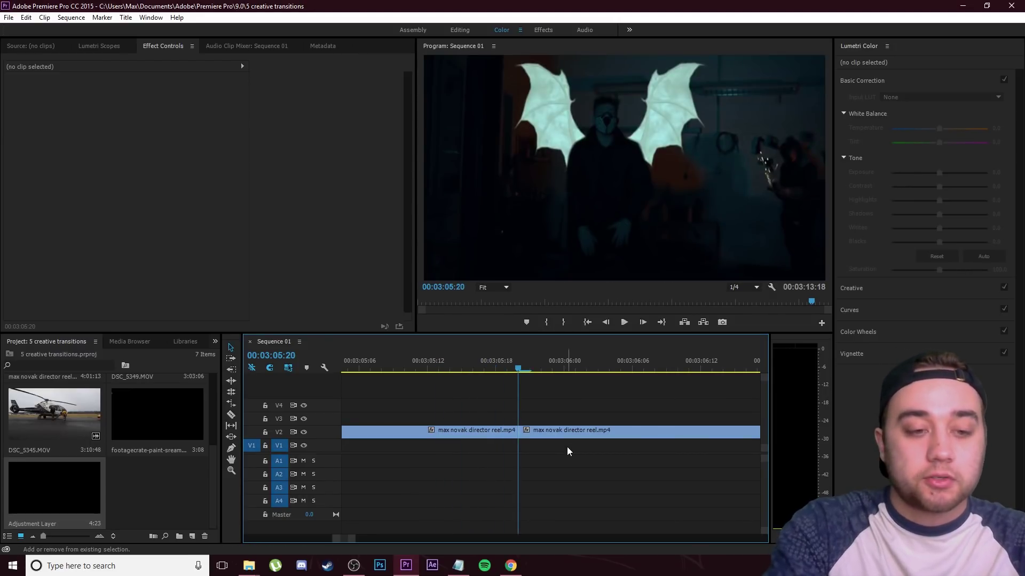
key(shift+Left)
key(shift+Left)
click(458, 435)
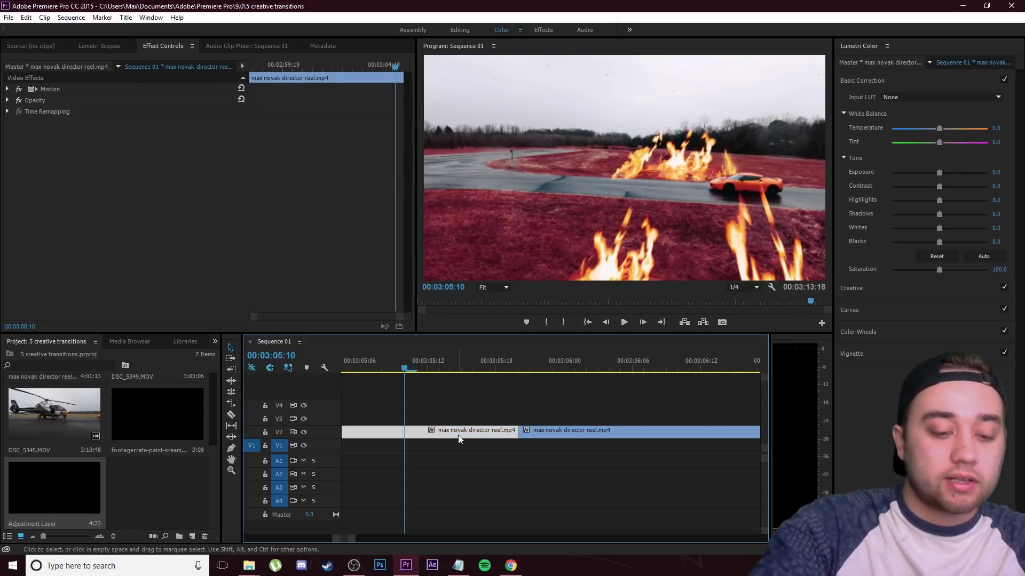
key(ctrl+k)
Step: Split again at 00:03:06:06 and marquee-select the two short pieces
key(shift+Right)
key(shift+Right)
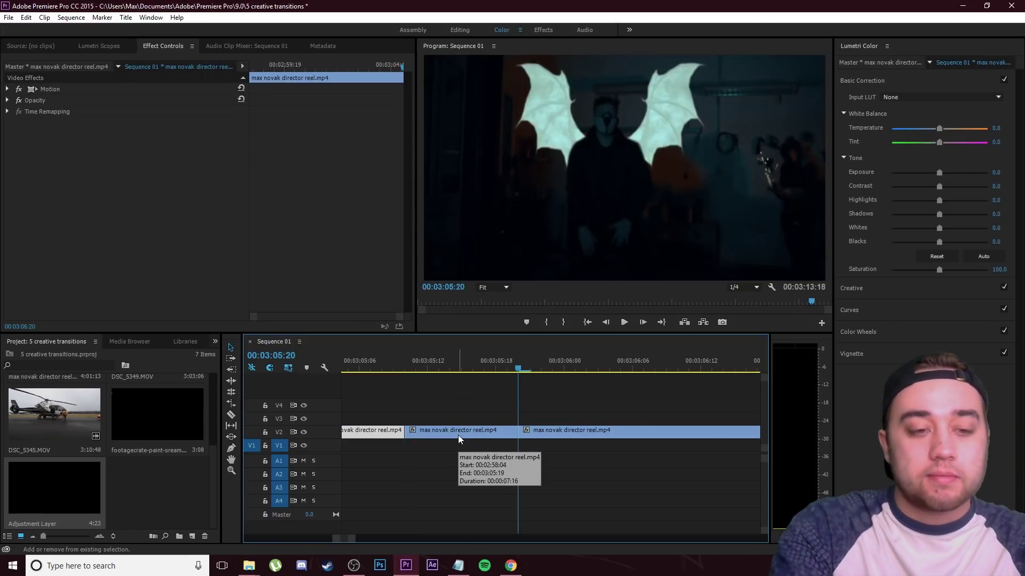
key(shift+Right)
key(shift+Right)
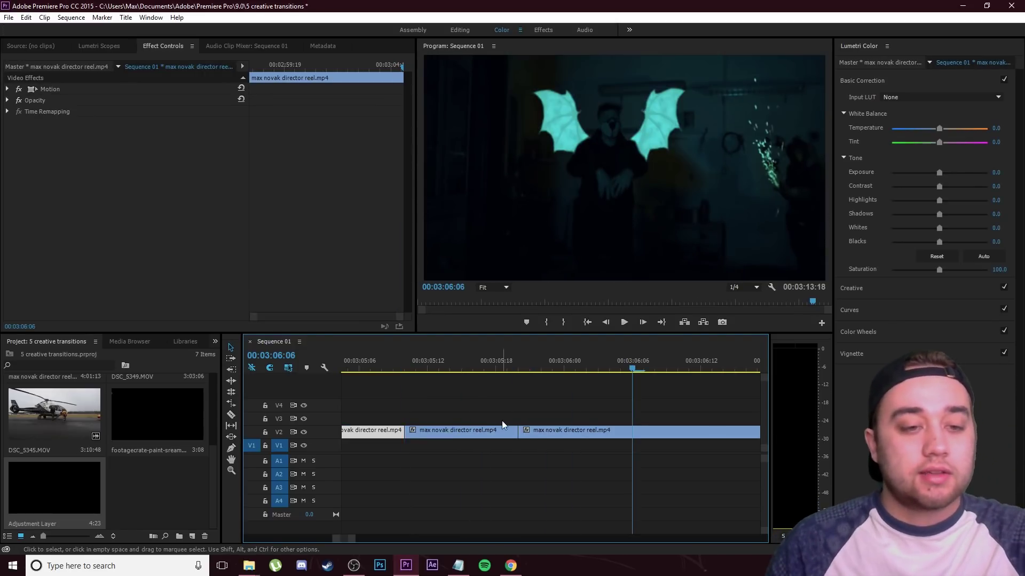
click(530, 433)
key(ctrl+k)
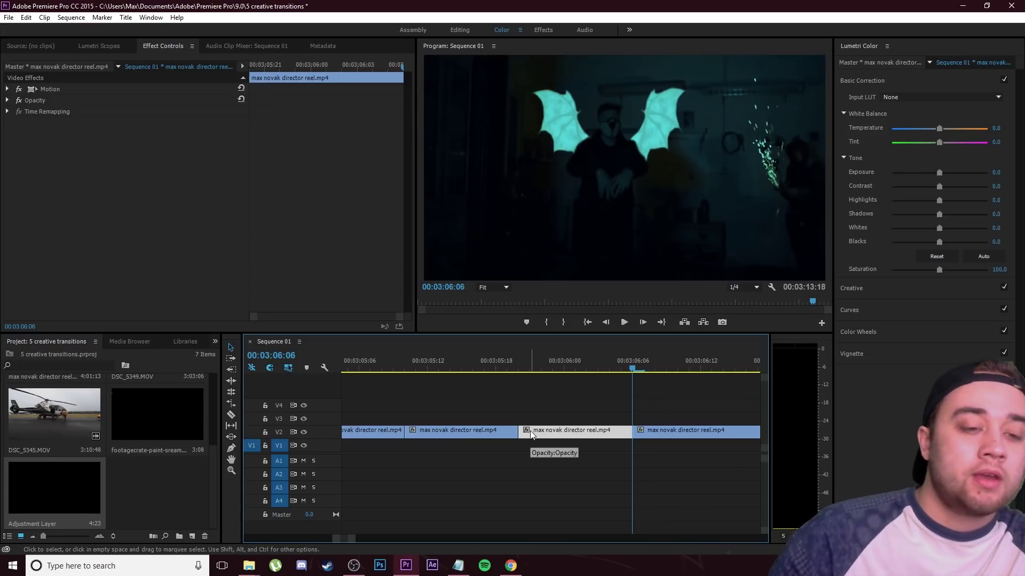
key(minus)
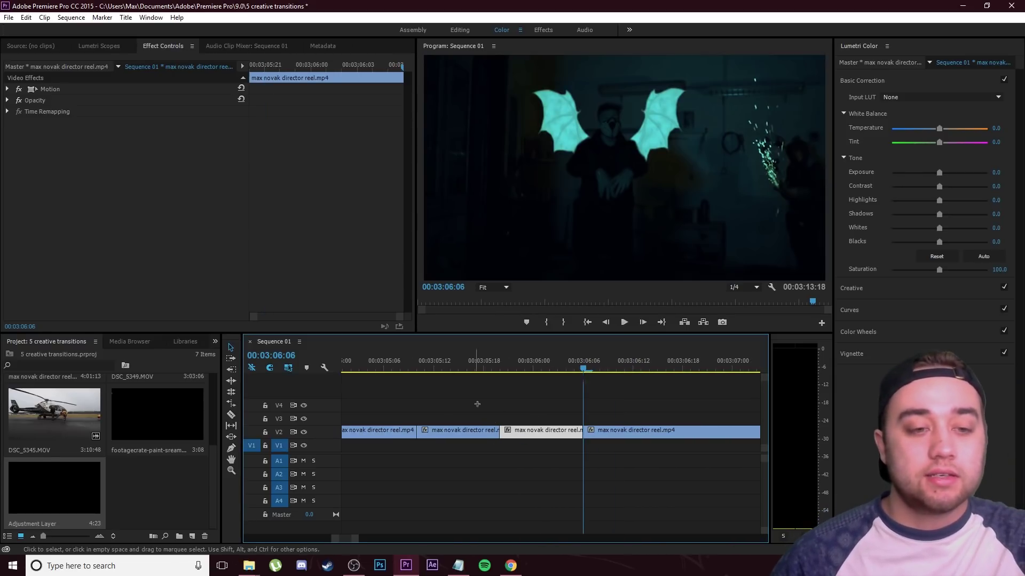
drag(475, 407, 523, 437)
Step: Nest the two selected pieces as Nested Sequence 02 and scrub back to the bat-wings frame
right_click(522, 436)
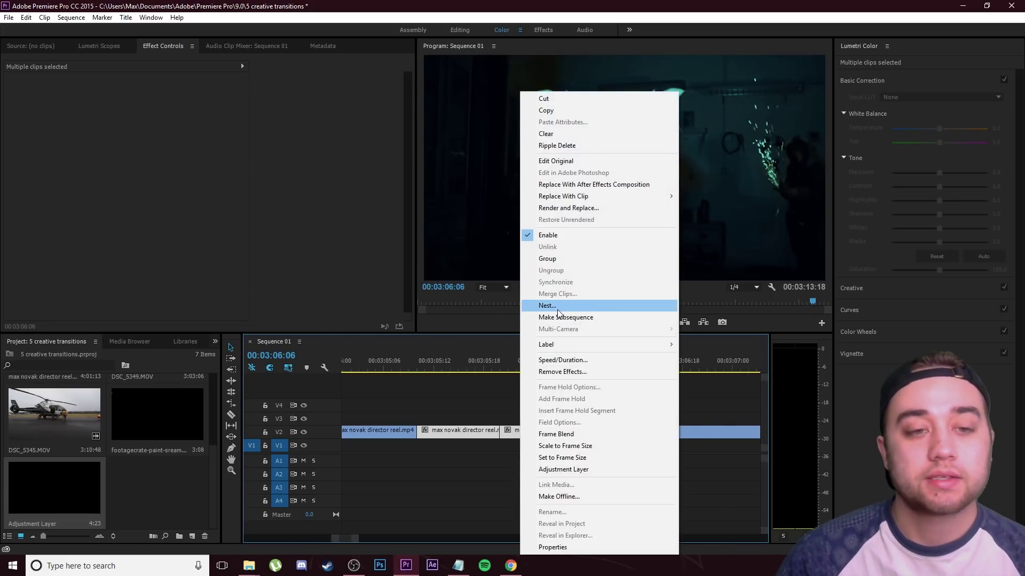
click(558, 308)
click(488, 293)
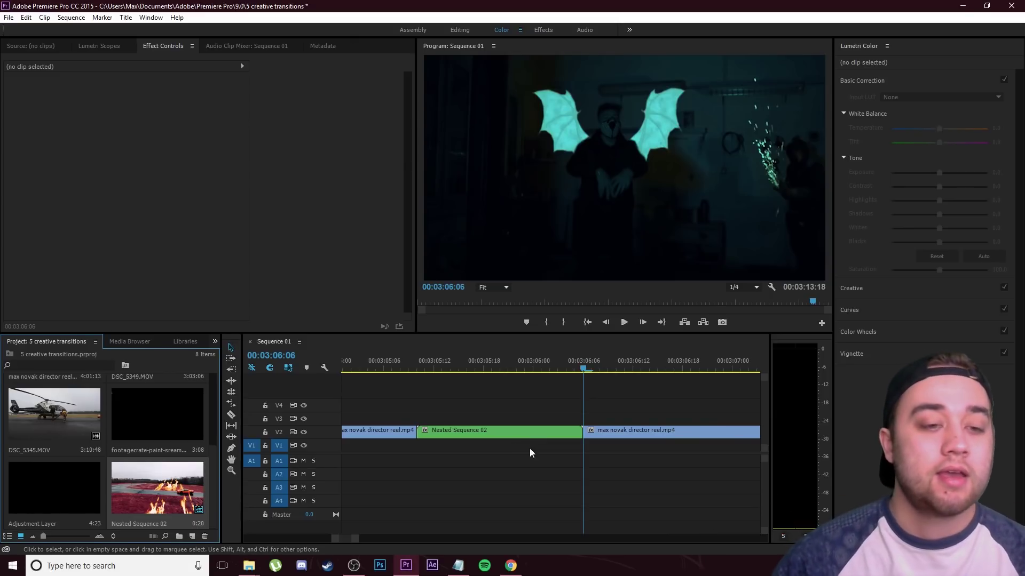
drag(509, 369, 496, 380)
Step: Switch to the Effects panel and browse the Presets folder
click(215, 342)
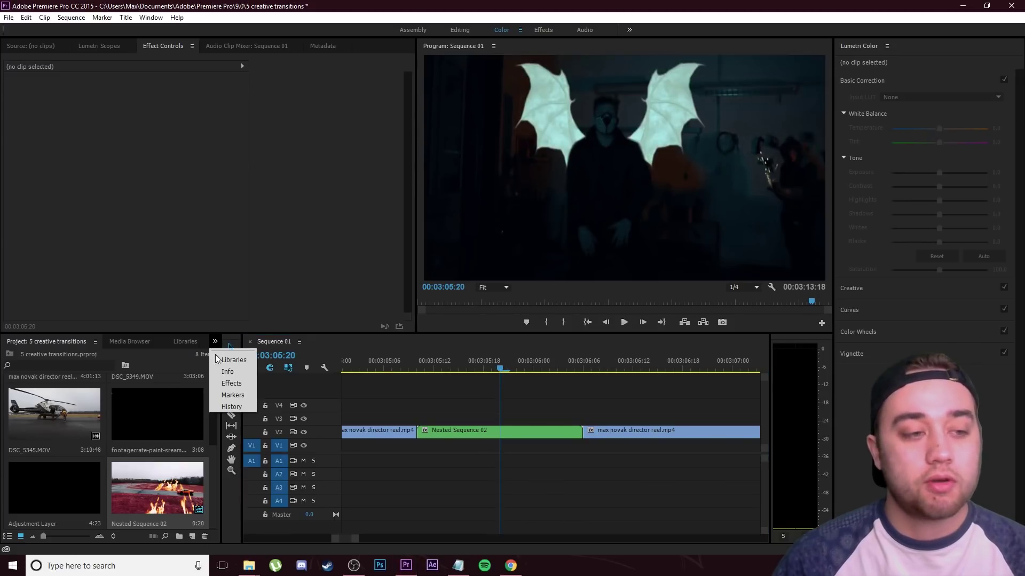
click(225, 379)
click(8, 372)
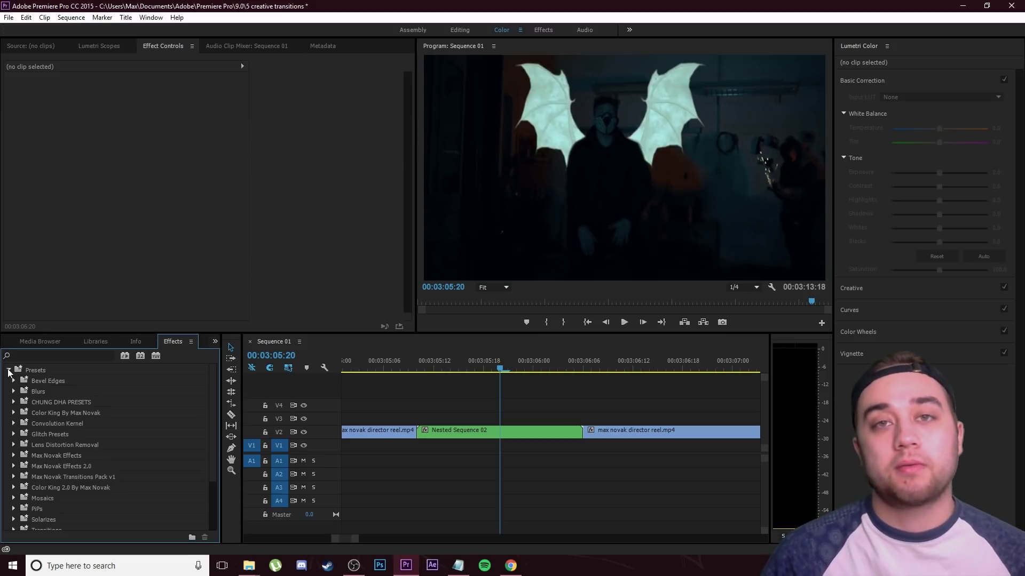
click(8, 371)
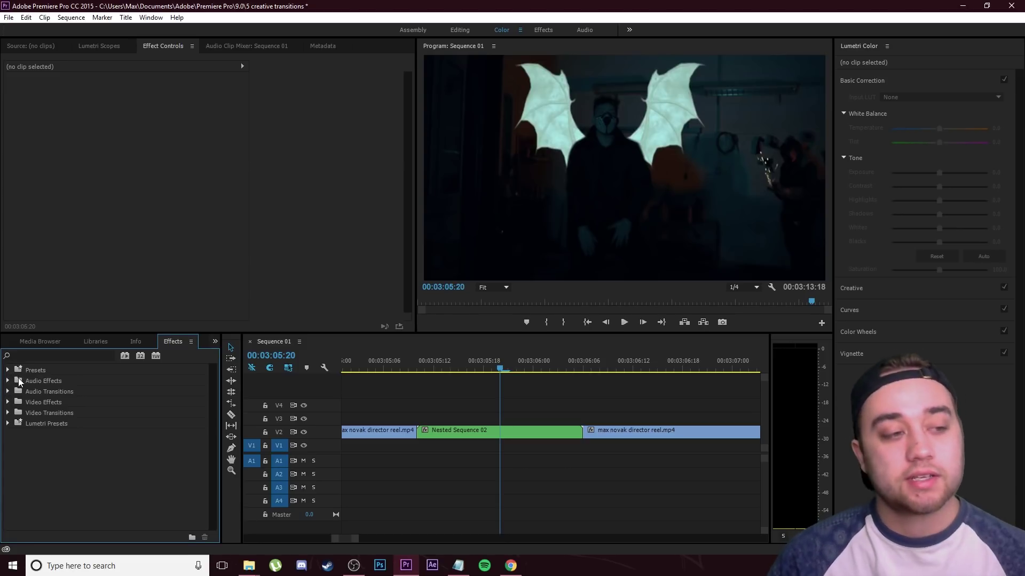
Step: Import the Max Novak Effects Pack 2.0 preset file into the Presets folder
right_click(34, 377)
click(51, 405)
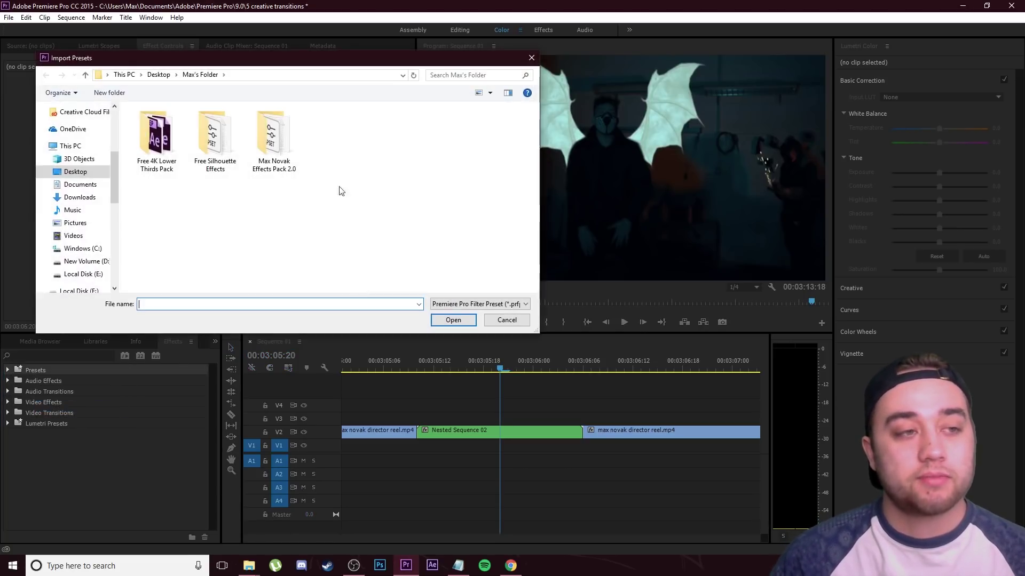
double_click(273, 139)
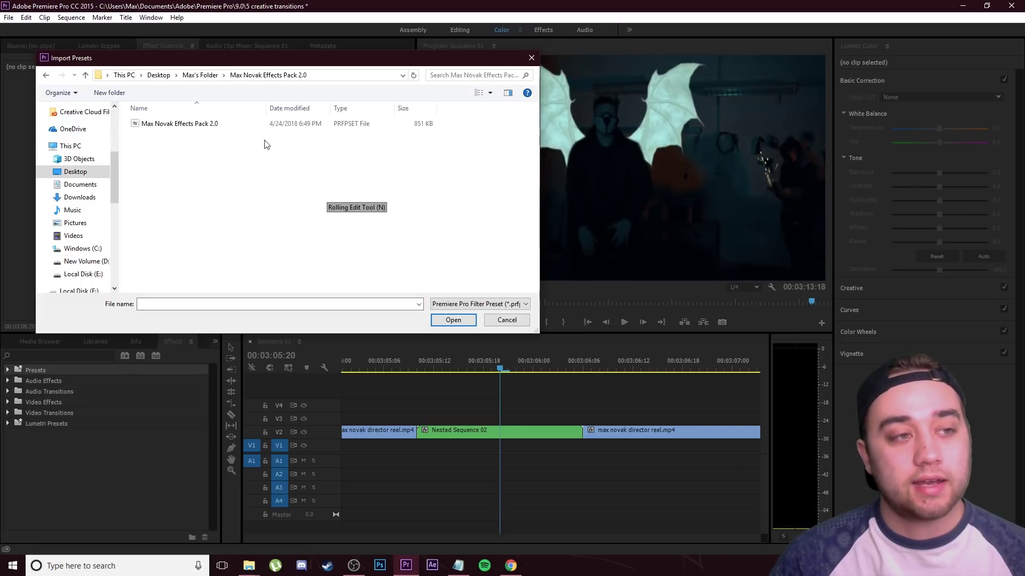
click(195, 124)
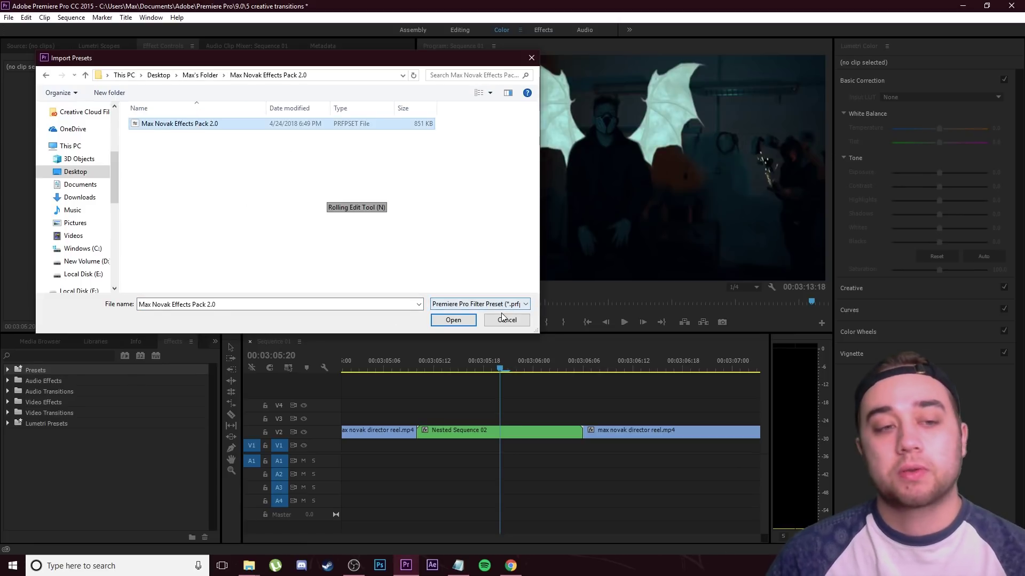
click(506, 320)
Step: Expand Max Novak Transitions Pack v1 and drop the Zoom Hit preset onto Nested Sequence 02
click(8, 370)
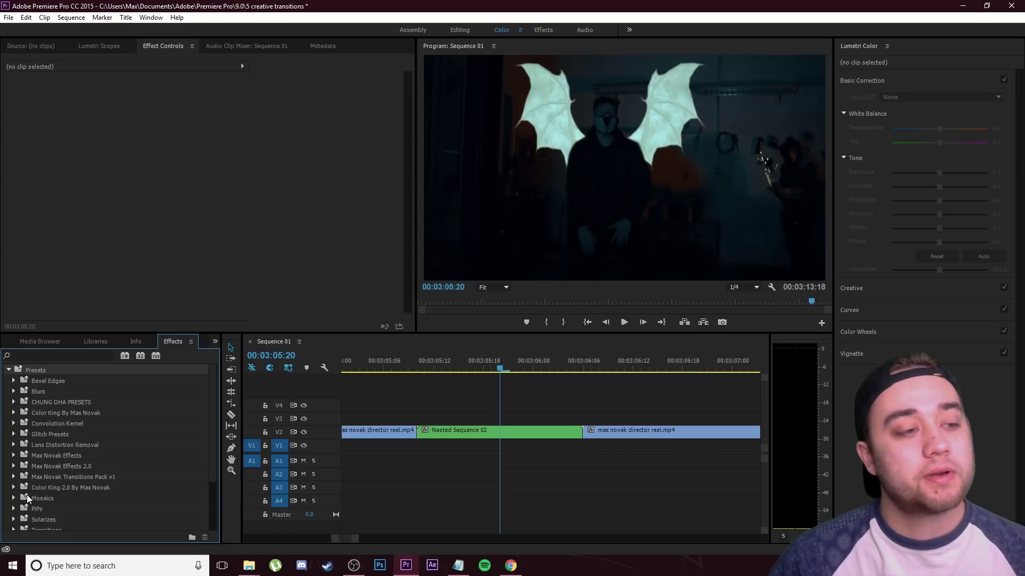
scroll(53, 476, down, 1)
click(13, 455)
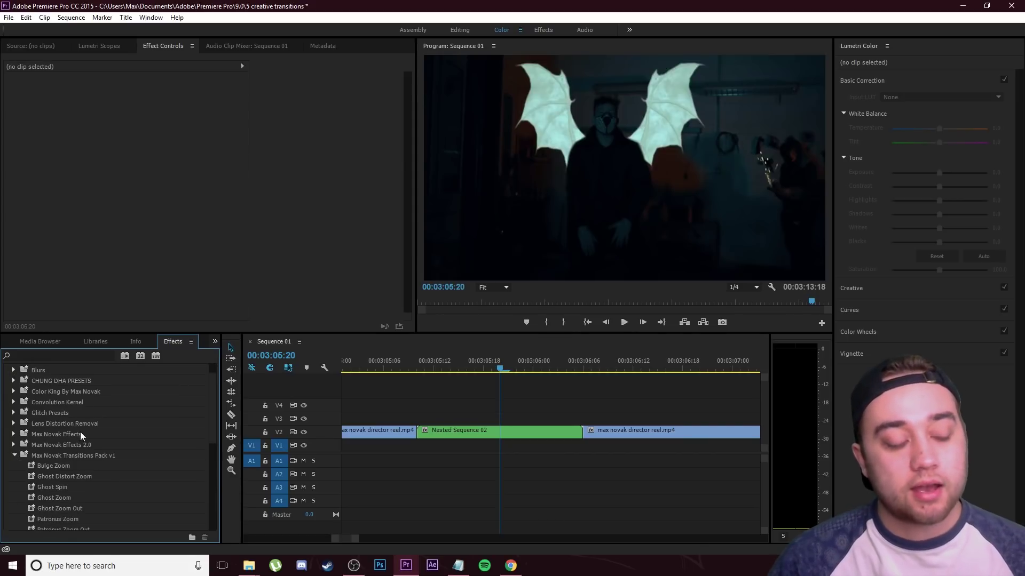
scroll(69, 454, down, 5)
scroll(62, 480, up, 4)
scroll(62, 487, down, 3)
drag(58, 498, 472, 434)
drag(389, 368, 516, 373)
Step: Apply the Ripple Zoom and Ghost Zoom presets to Nested Sequence 02 and preview them
click(75, 455)
drag(501, 416, 433, 385)
scroll(75, 419, up, 1)
drag(64, 401, 507, 430)
drag(427, 387, 635, 375)
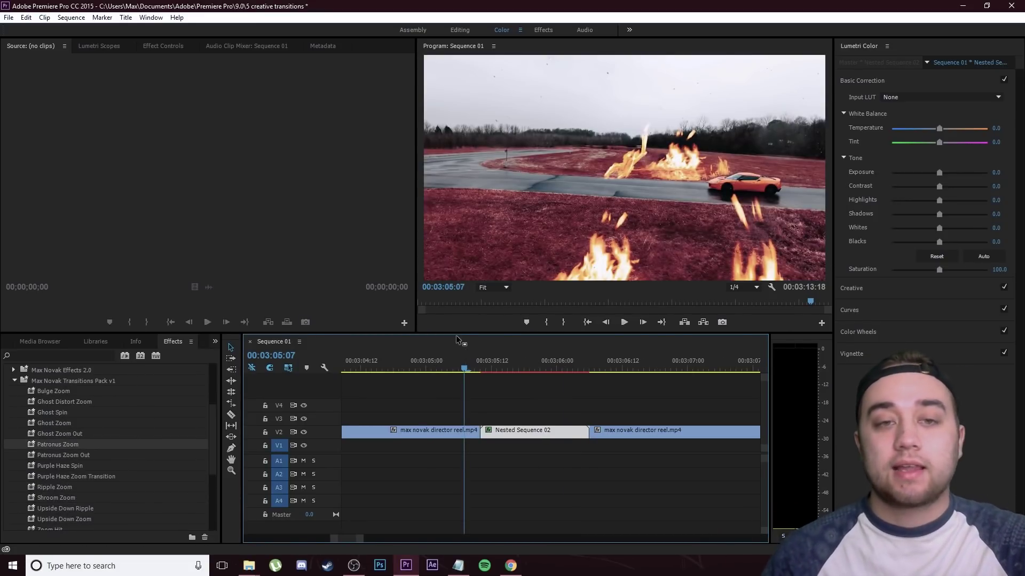
Step: Collapse the Max Novak Transitions Pack v1 bin and expand CHUNG DHA PRESETS to show Title_Logo
click(553, 399)
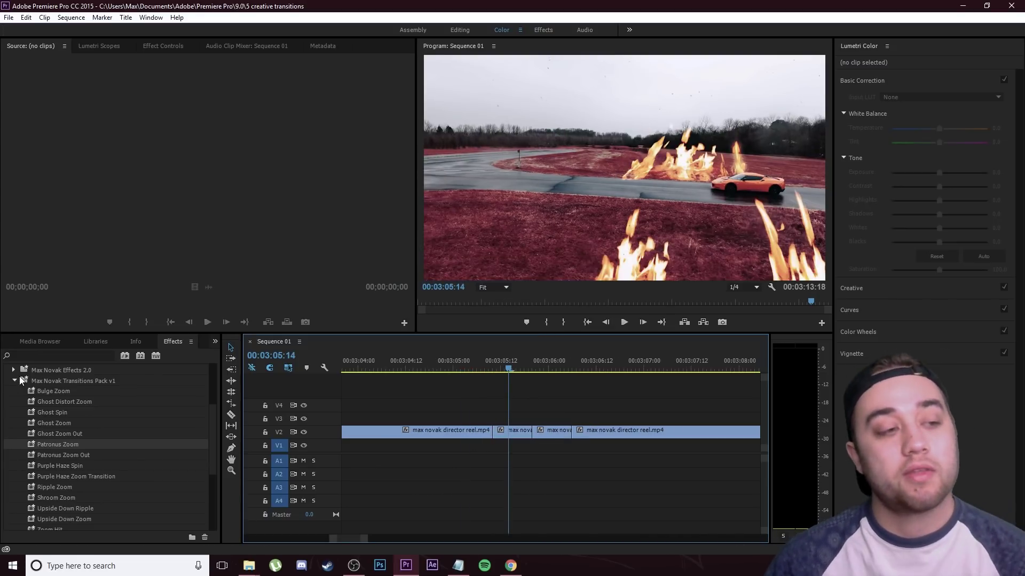
click(15, 382)
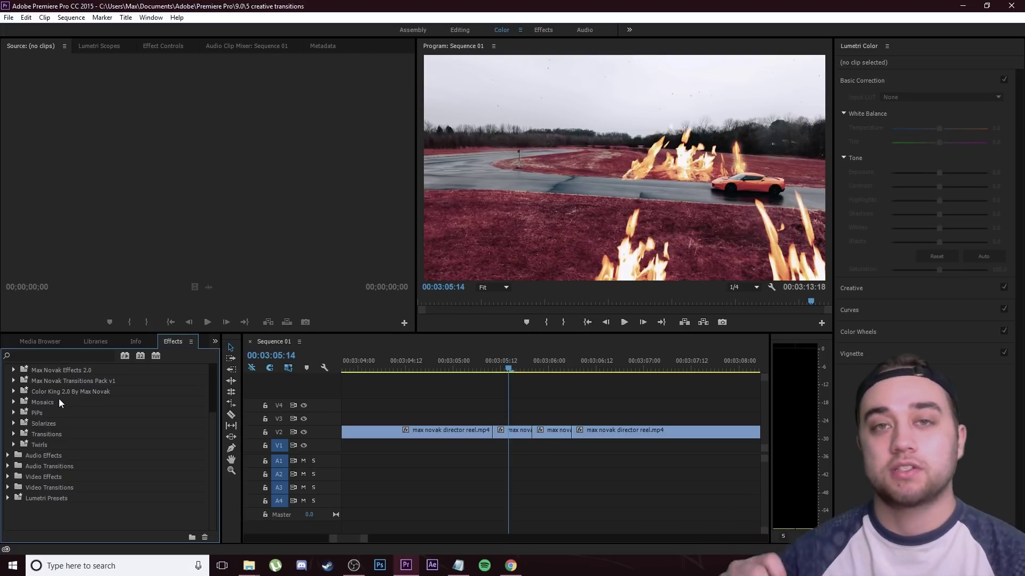
scroll(59, 399, up, 3)
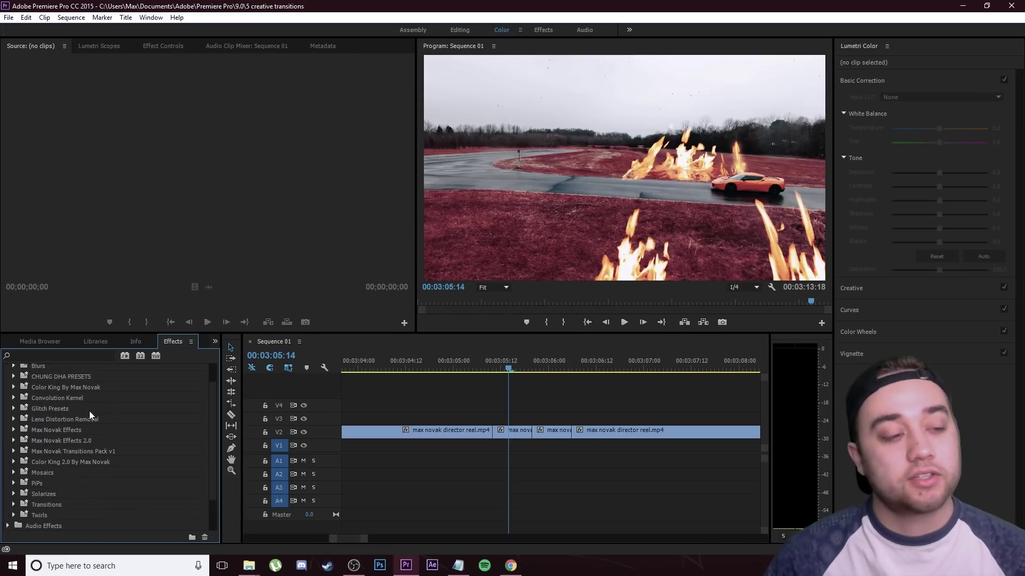
scroll(61, 447, up, 1)
click(14, 402)
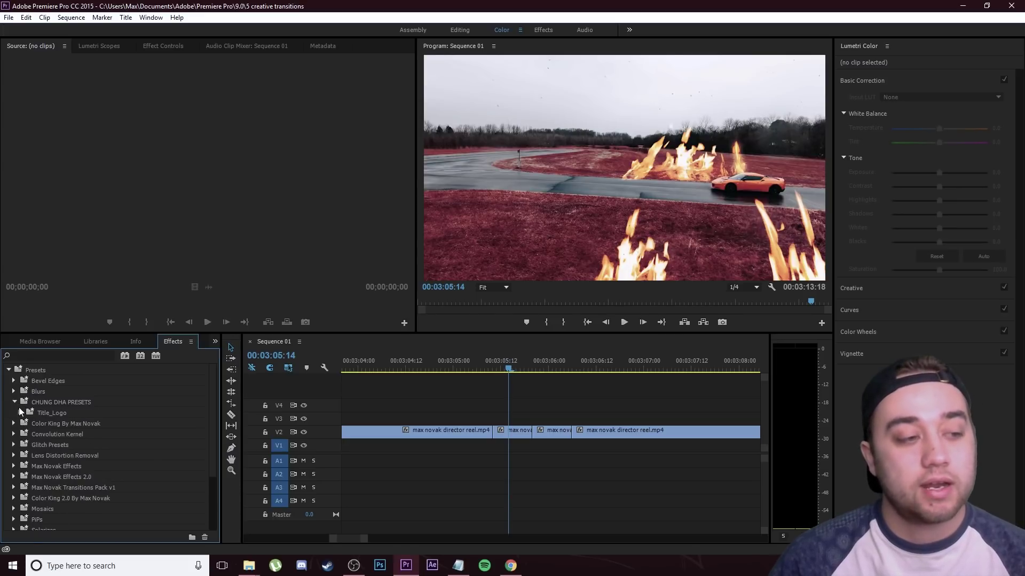
Step: Search the effects for 'trans' and collapse the Max Novak folders to reveal CD_Smooth_Transition_1080p
click(58, 355)
text(trans)
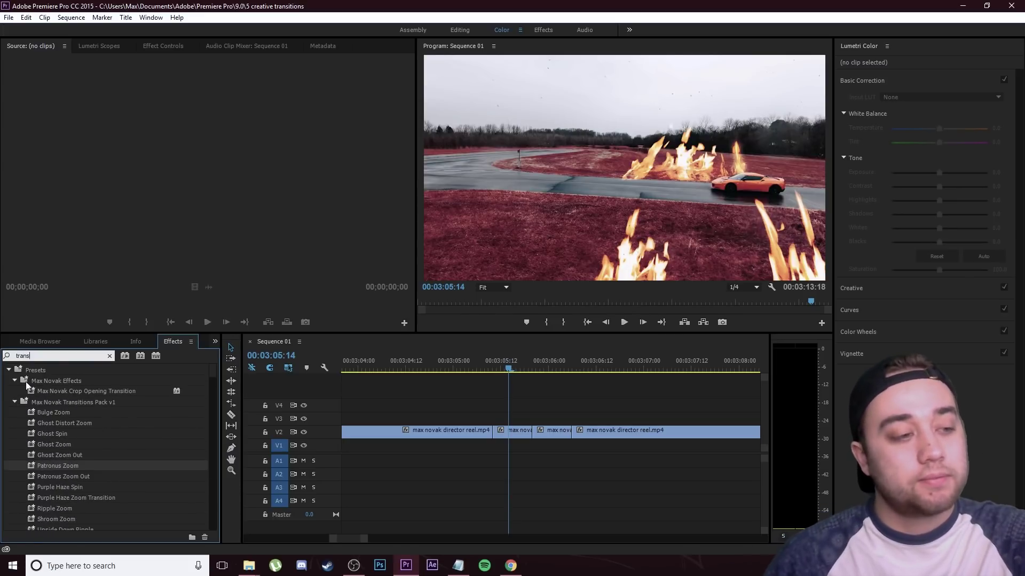
click(15, 402)
click(15, 381)
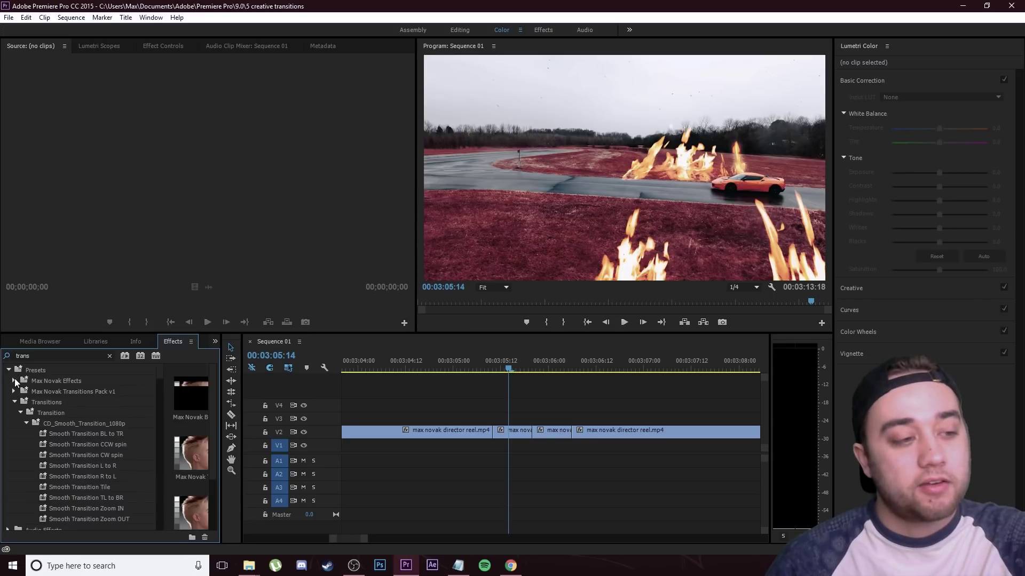
scroll(61, 416, down, 1)
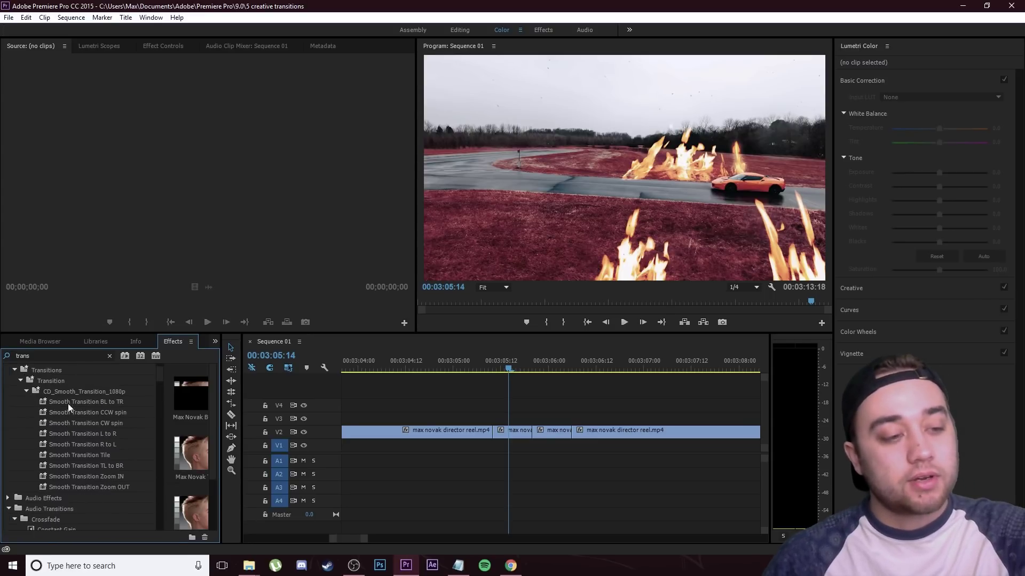
Step: Undo the earlier V2 cuts and cut the V2 clip at 00:03:05:15
click(593, 422)
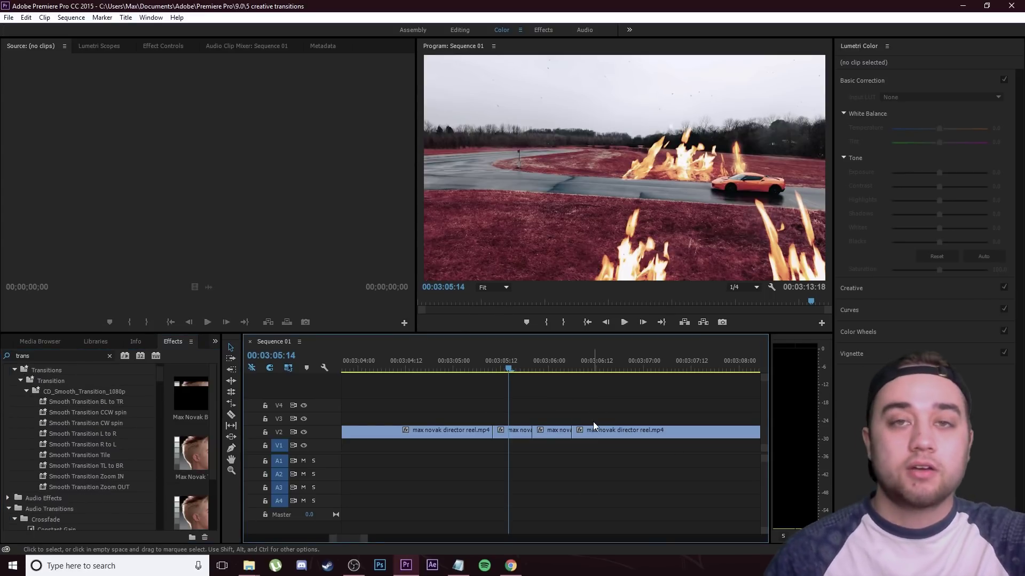
scroll(566, 406, down, 1)
key(Down)
key(ctrl+z)
key(ctrl+z)
key(=)
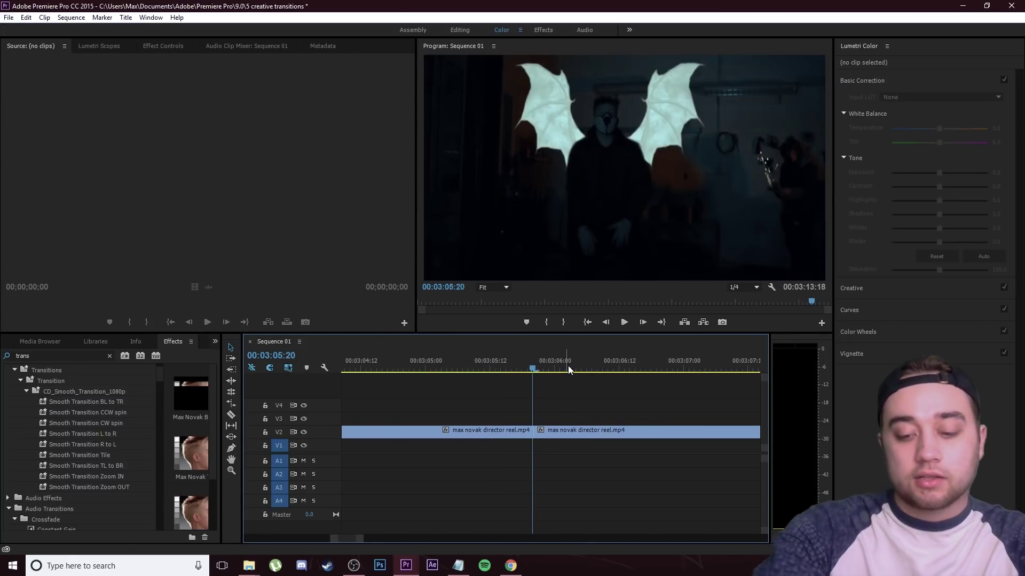
key(shift+Left)
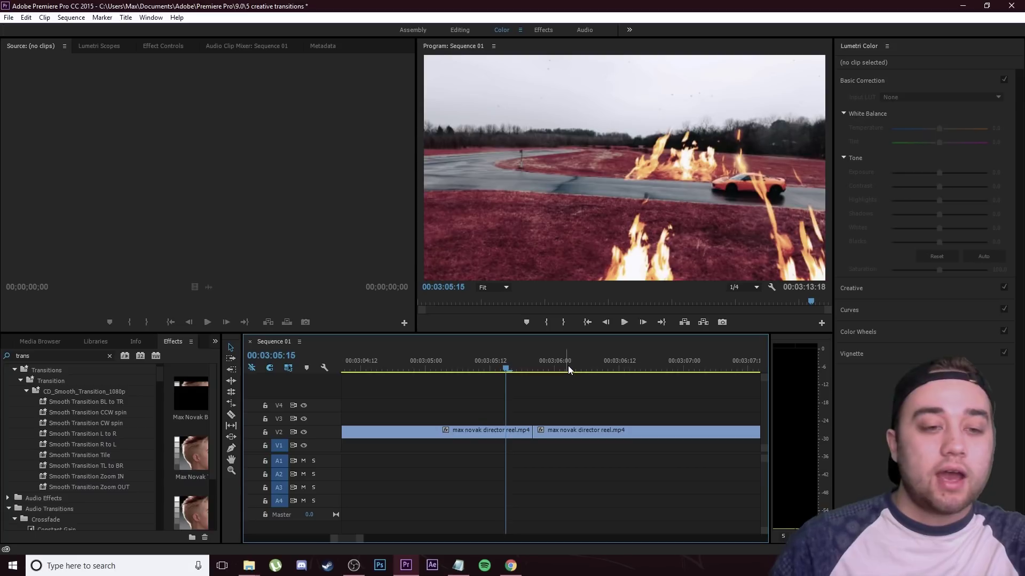
key(ctrl+k)
Step: Cut the V2 clip again at 00:03:06:01
click(478, 431)
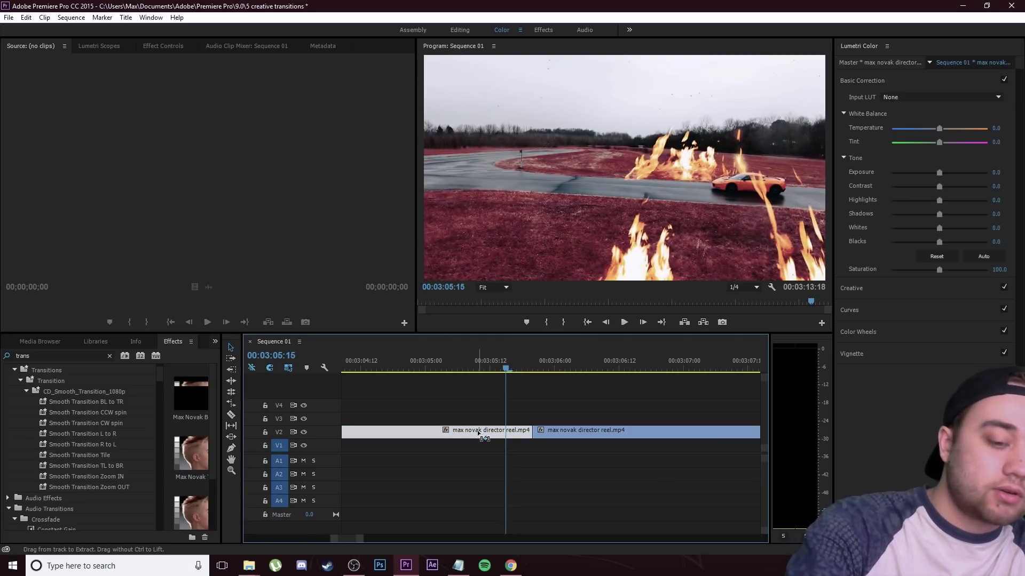
key(shift+Right)
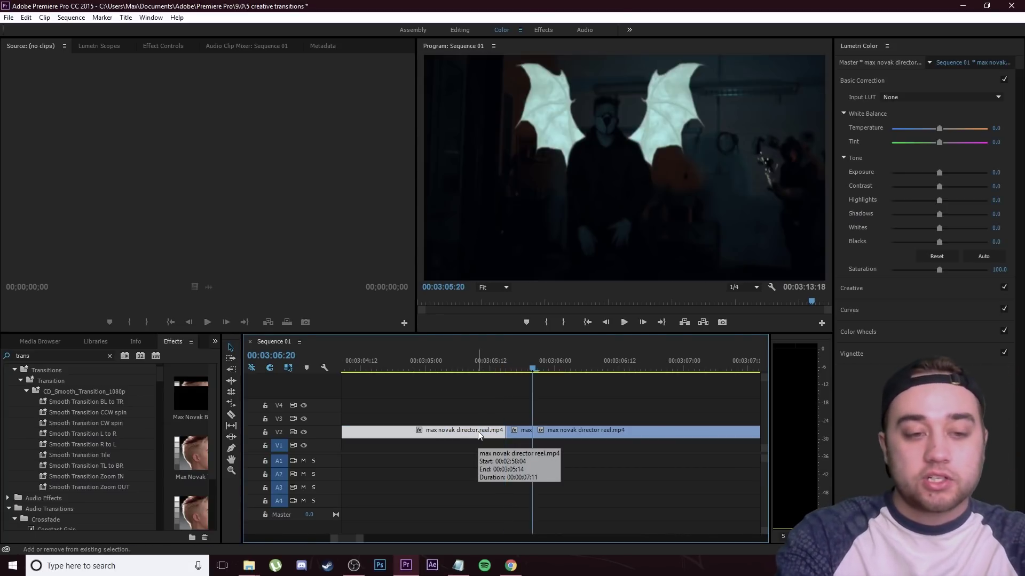
key(shift+Right)
click(601, 427)
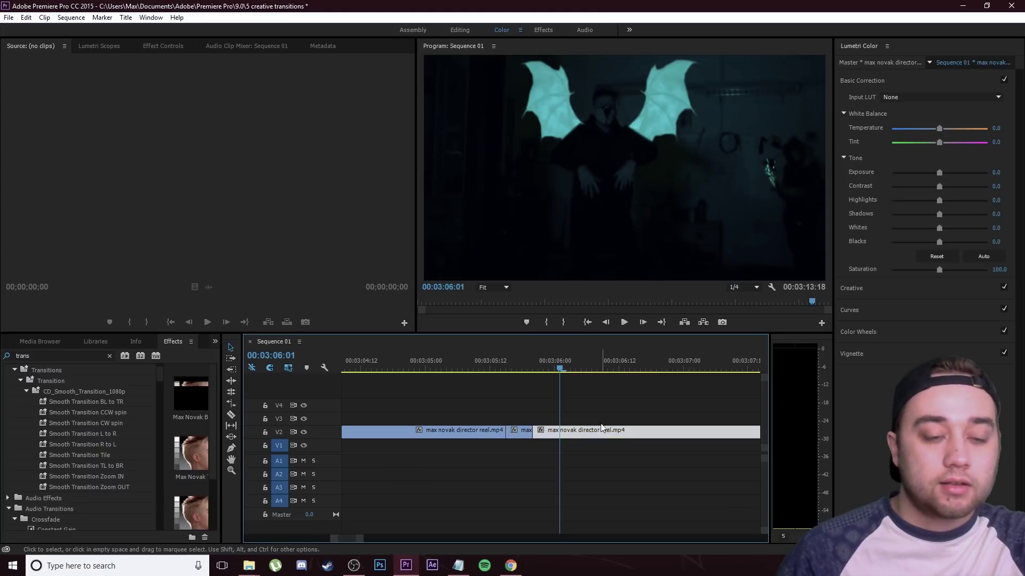
key(ctrl+k)
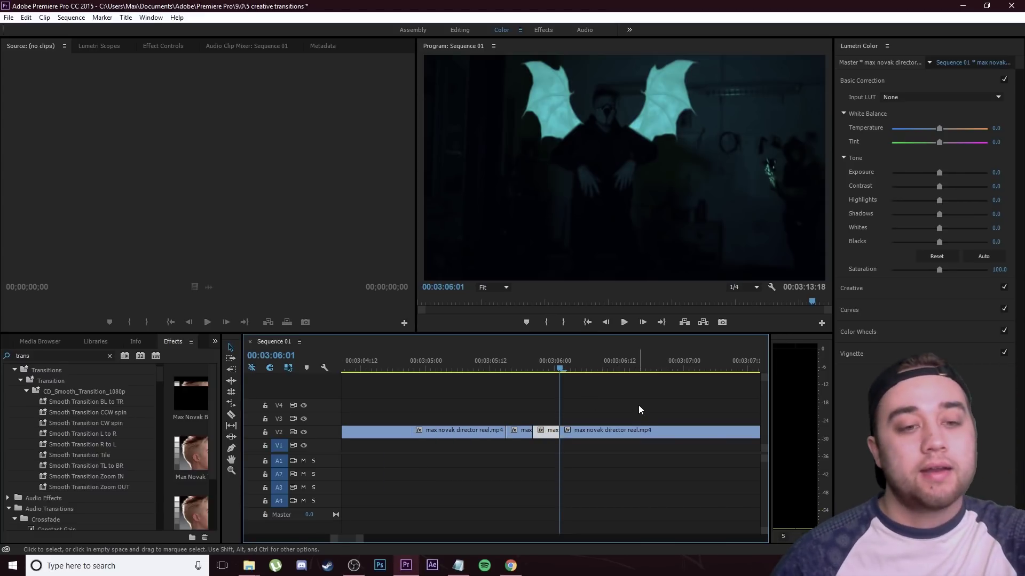
Step: Zoom the timeline in and preview the footage across the two new short clips
click(600, 408)
key(=)
key(=)
click(498, 368)
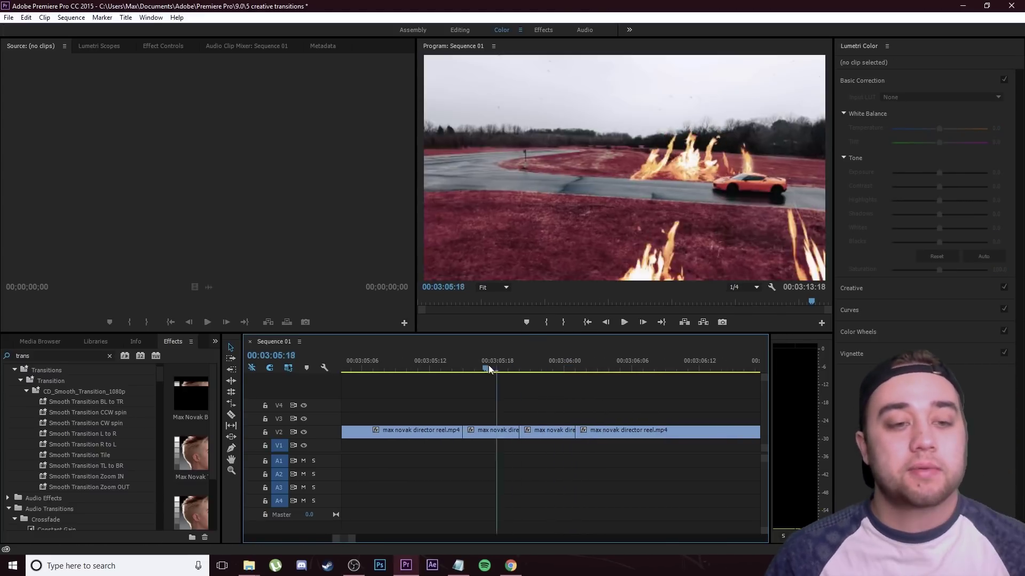
drag(498, 377, 527, 386)
key(Left)
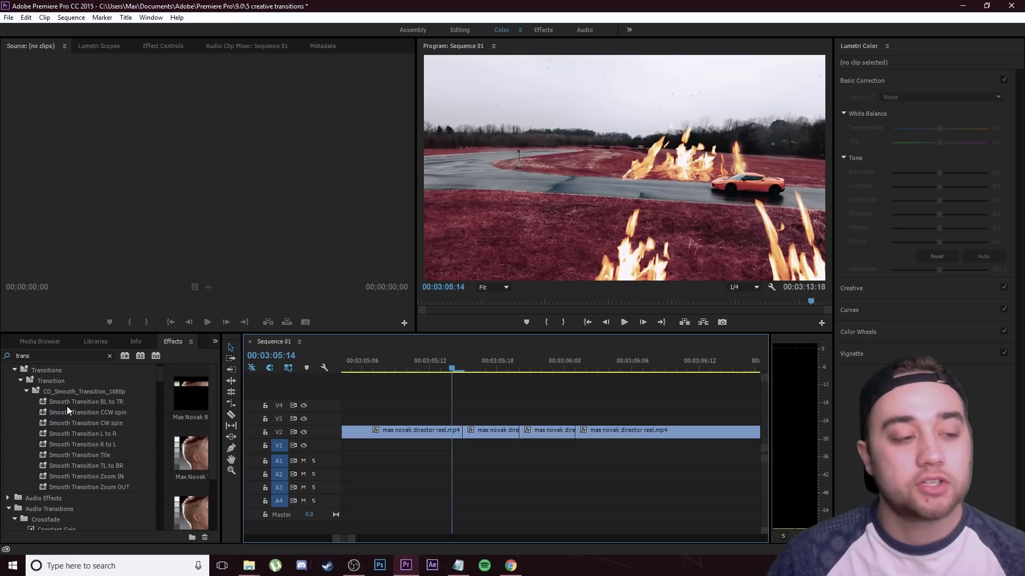
Step: Apply Smooth Transition Tile to both short V2 clips
drag(68, 455, 494, 432)
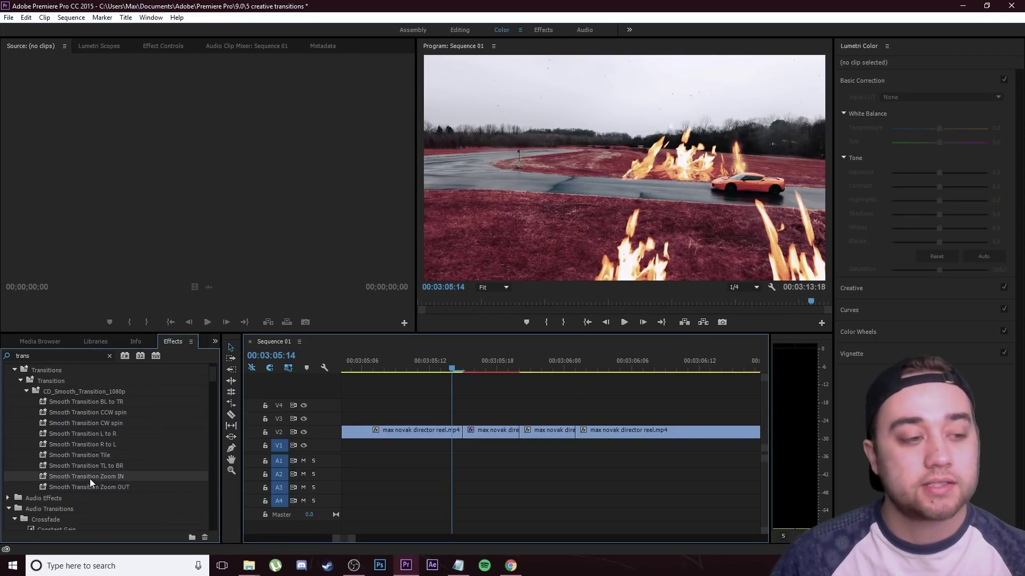
drag(97, 457, 550, 433)
click(461, 370)
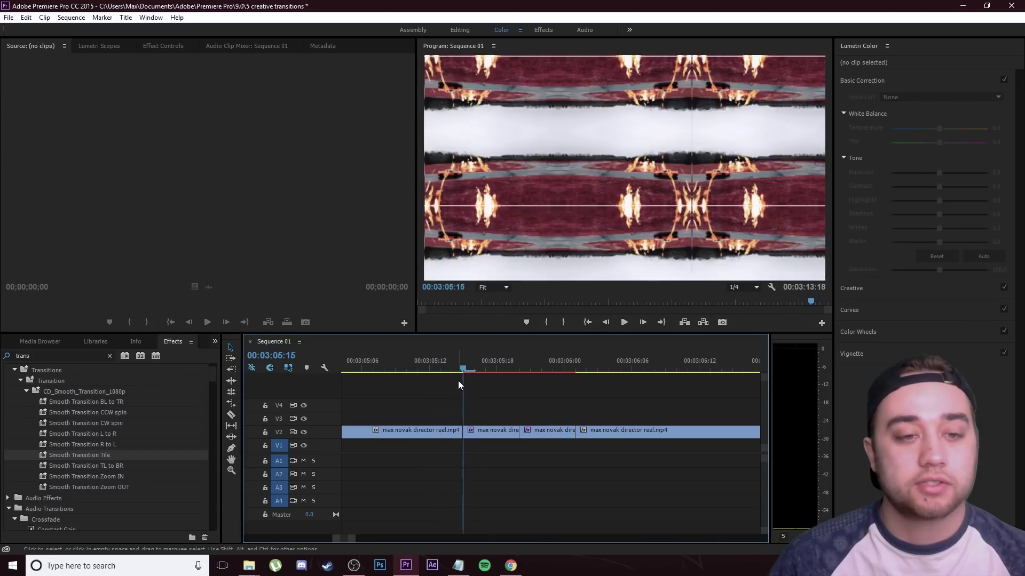
Step: Nest the two short clips into Nested Sequence 03
click(509, 433)
shift+click(539, 432)
right_click(537, 432)
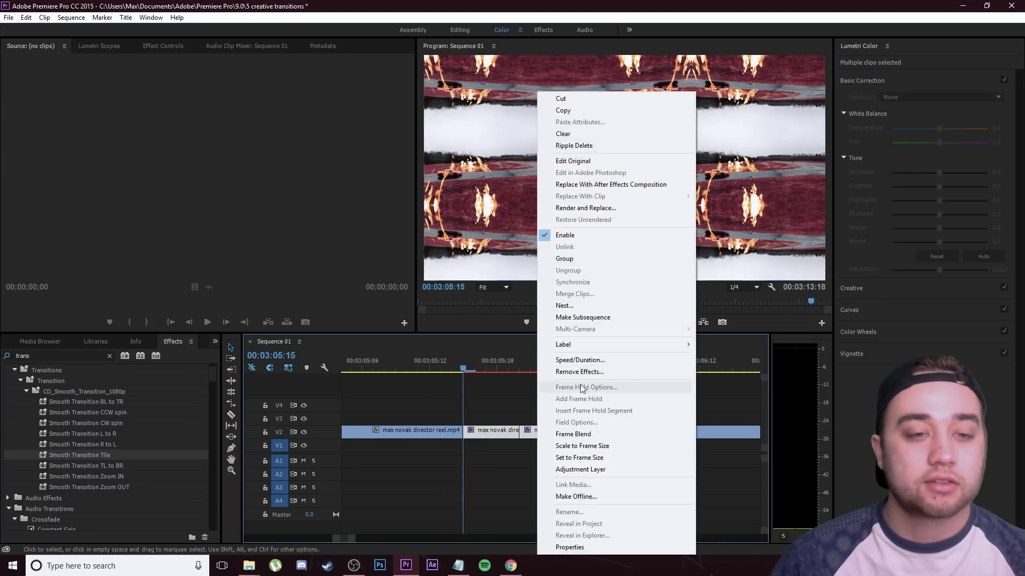
click(575, 303)
click(486, 295)
Step: Add Smooth Transition L to R to the nested clip and preview it
drag(90, 433, 499, 435)
drag(444, 368, 418, 368)
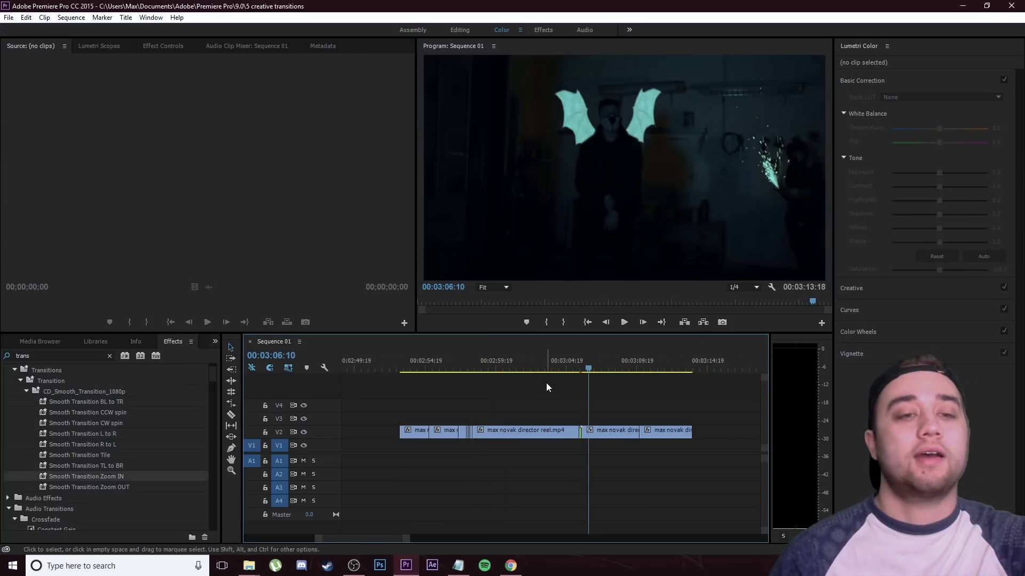
scroll(546, 383, down, 5)
mouse_move(500, 372)
mouse_down()
mouse_move(466, 368)
mouse_move(508, 370)
mouse_up()
key(=)
Step: Search the effects for 'addit' and drop Additive Dissolve onto the V2 edit point
click(110, 356)
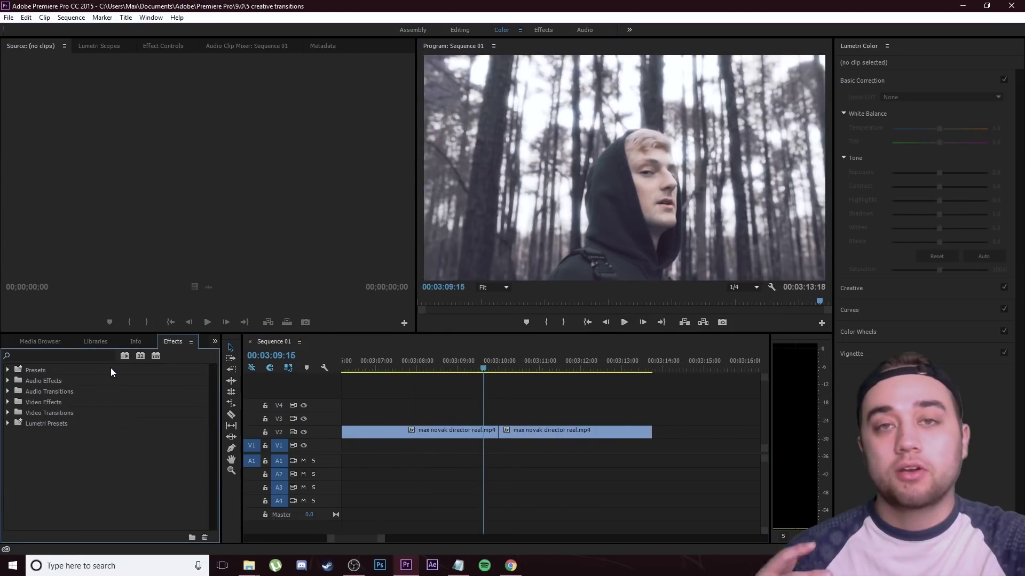
click(92, 357)
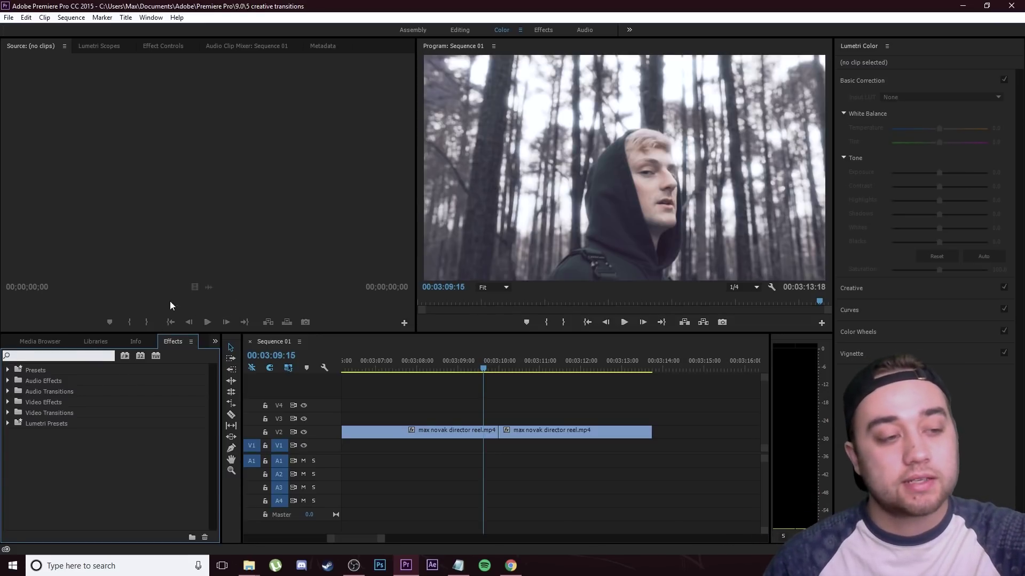
text(addit)
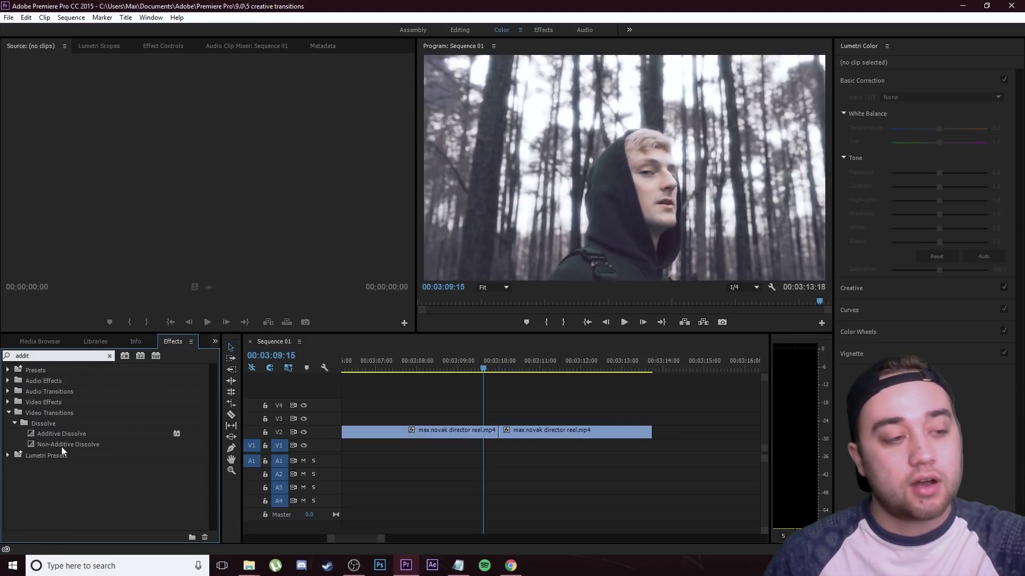
drag(53, 434, 507, 437)
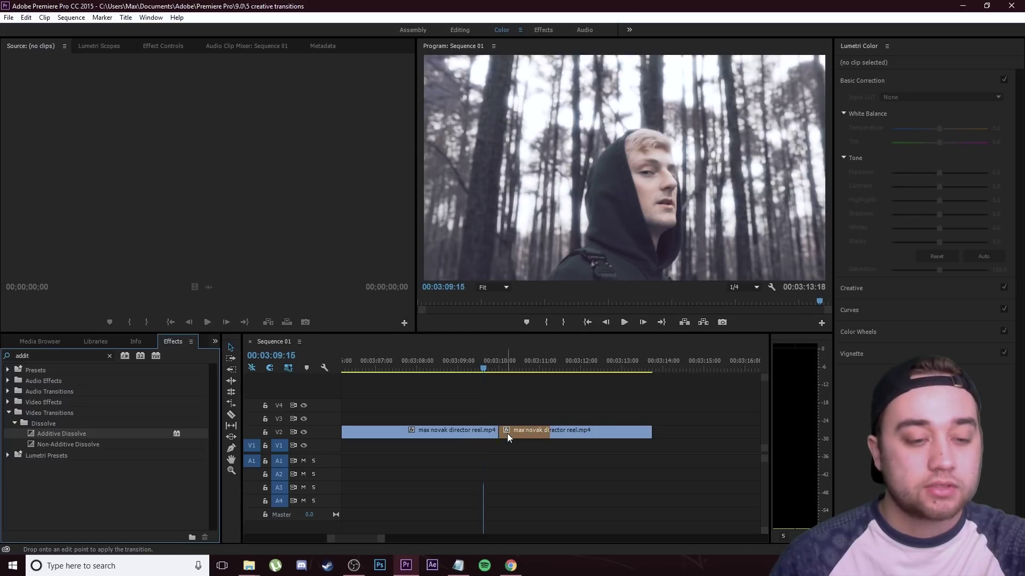
Step: Trim the Additive Dissolve near 00:03:10:00 to about six frames and play it back
key(equal)
key(space)
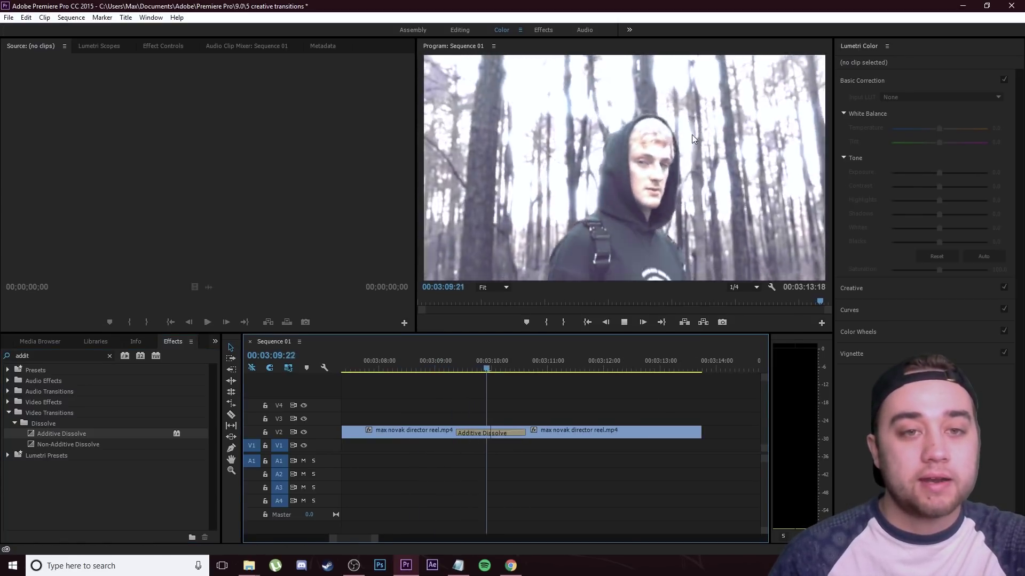
click(449, 369)
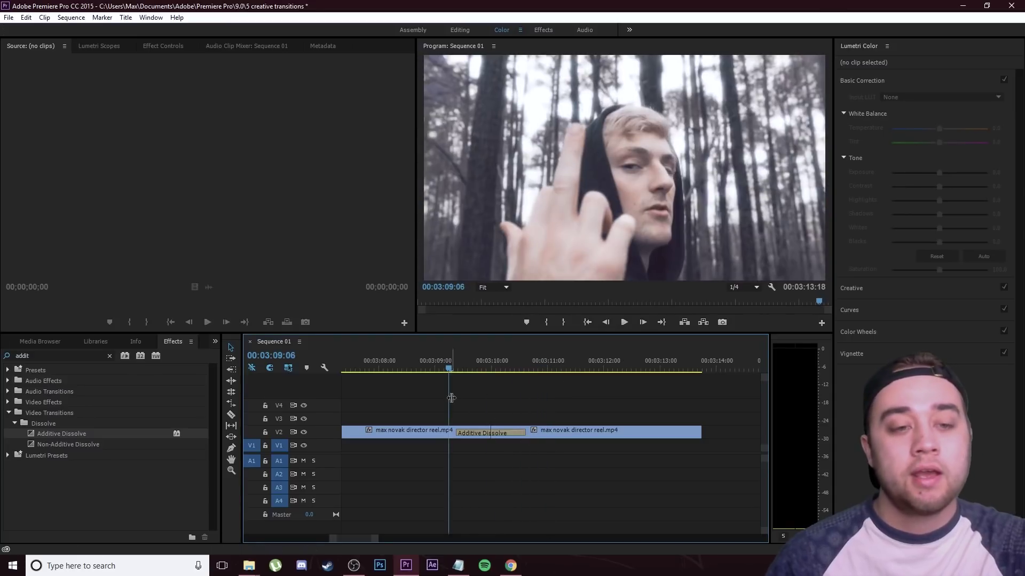
key(equal)
drag(536, 432, 485, 432)
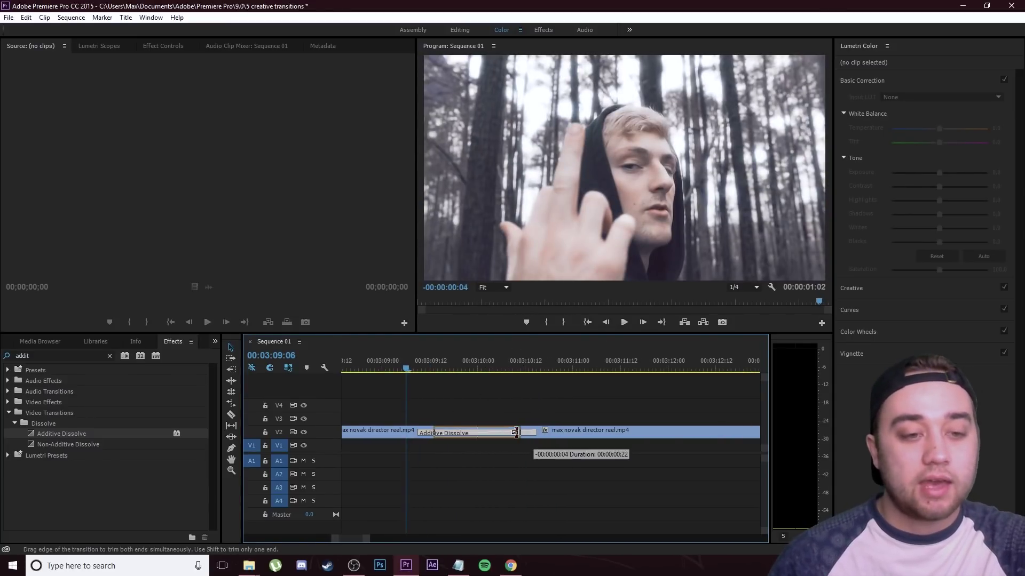
key(space)
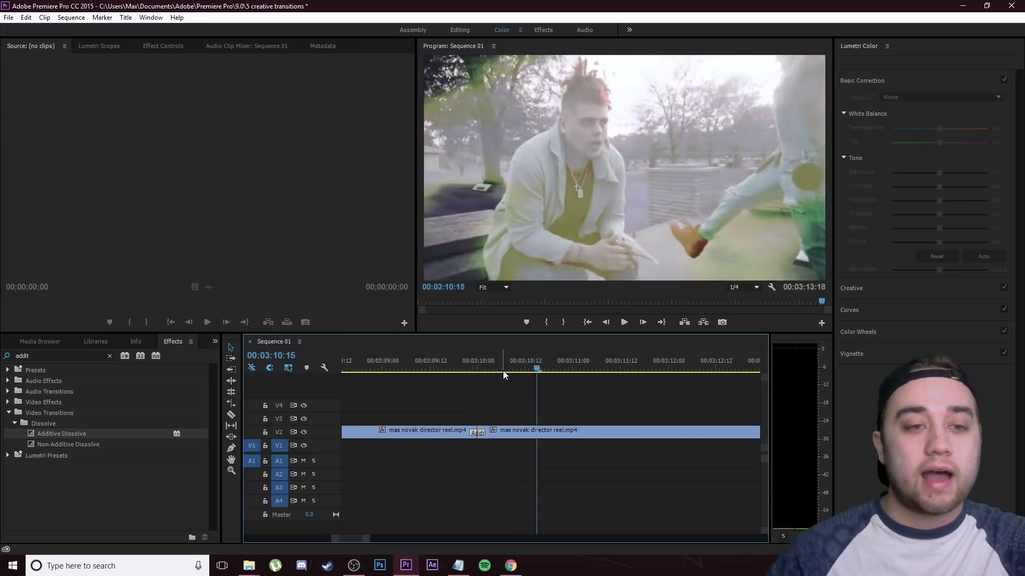
key(space)
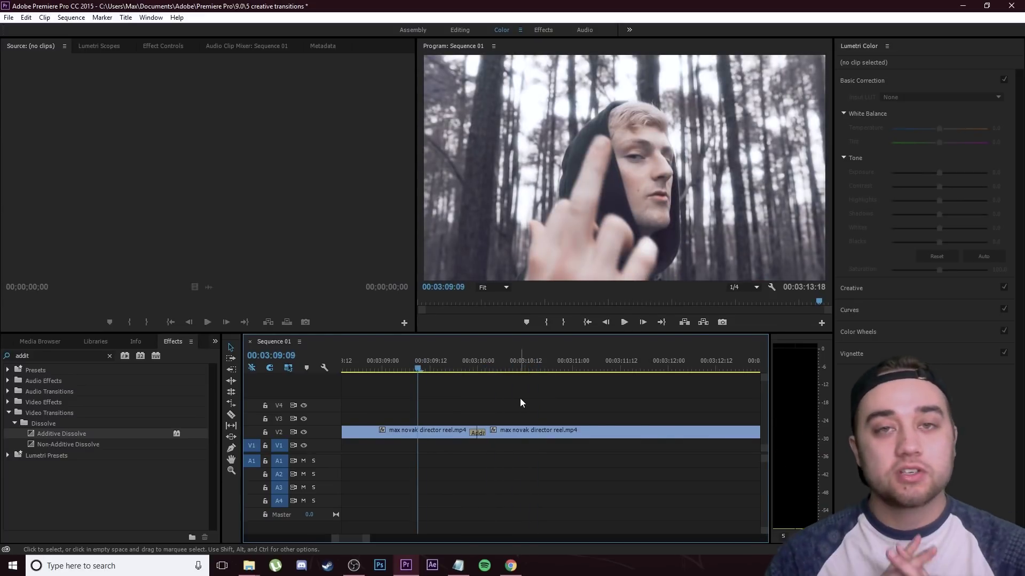